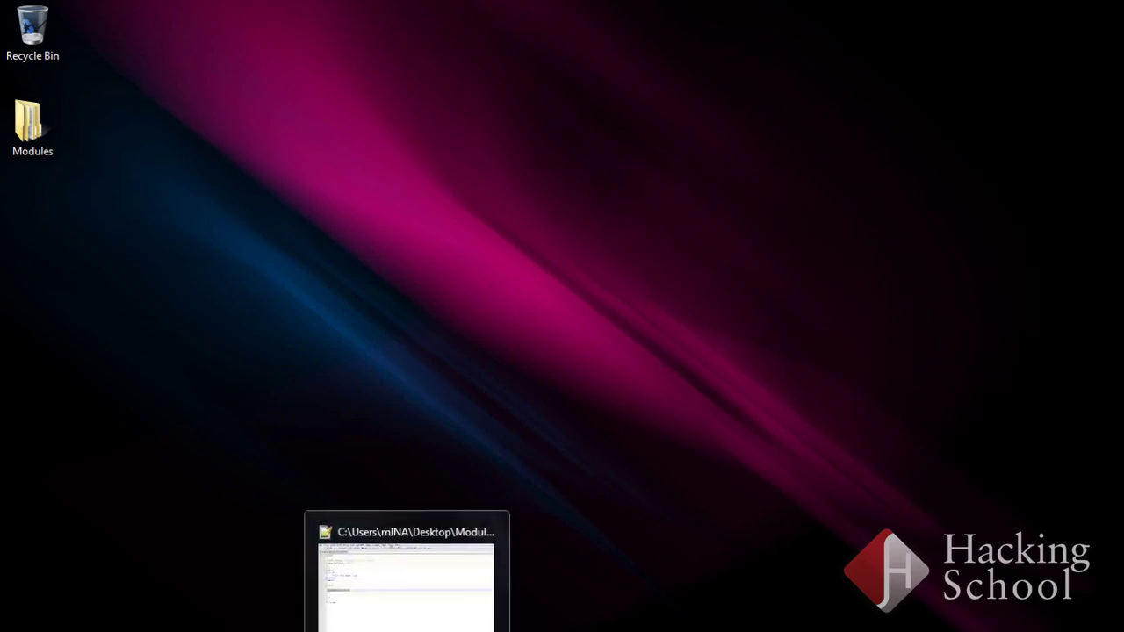
# Review index.php's mysql_select_db connection line and its include('main.php') line.
pyautogui.click(405, 579)
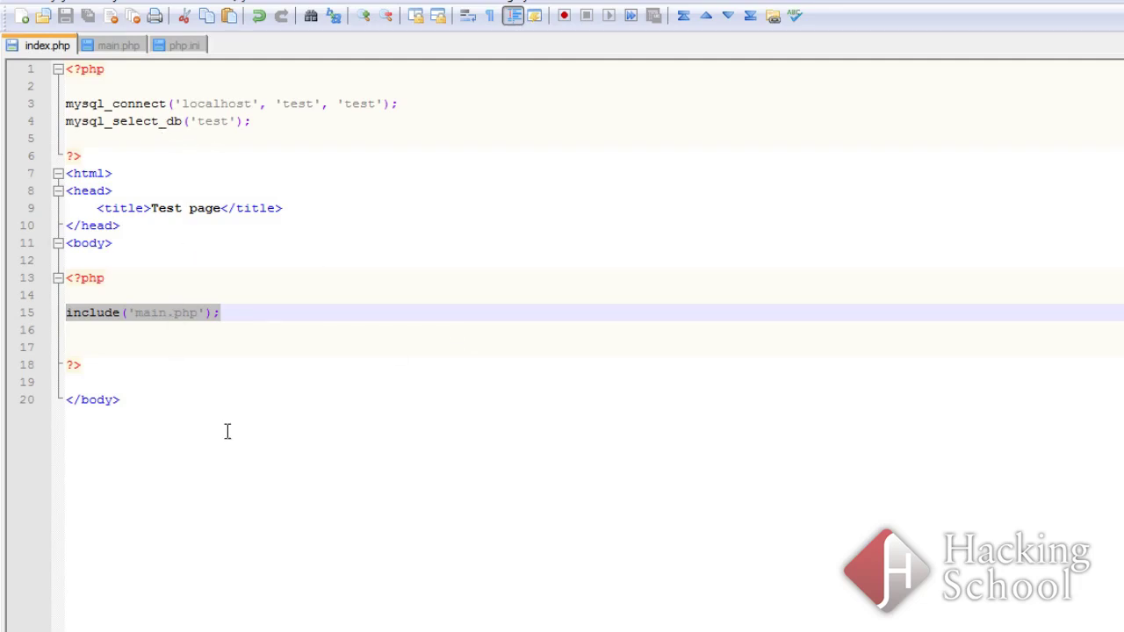
pyautogui.click(289, 139)
pyautogui.click(34, 123)
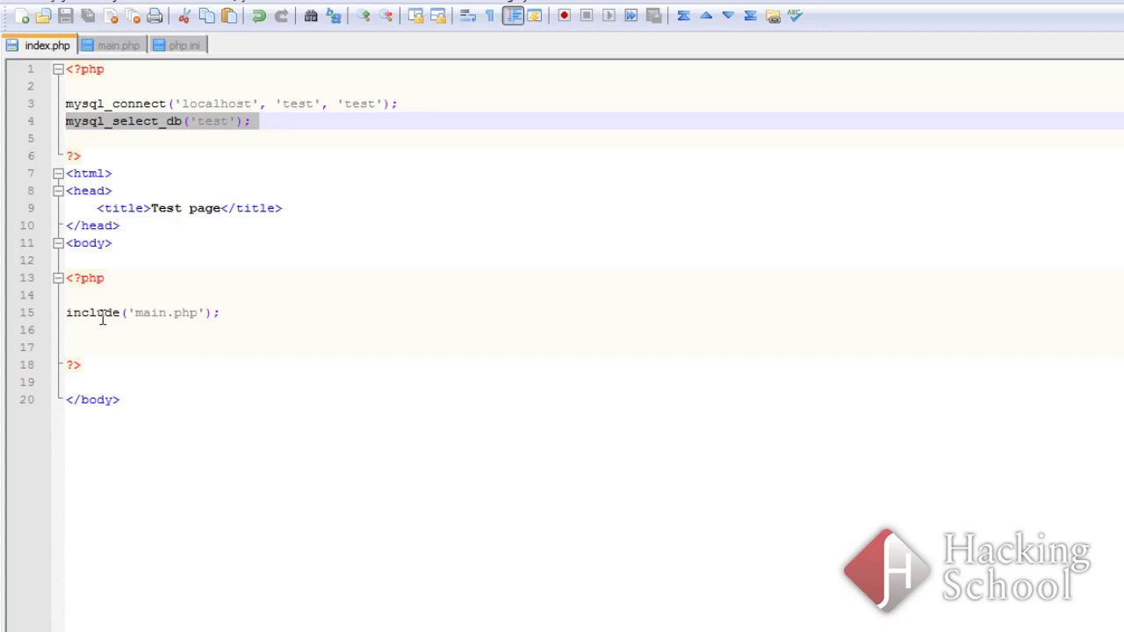
pyautogui.moveTo(252, 314); pyautogui.dragTo(14, 317)
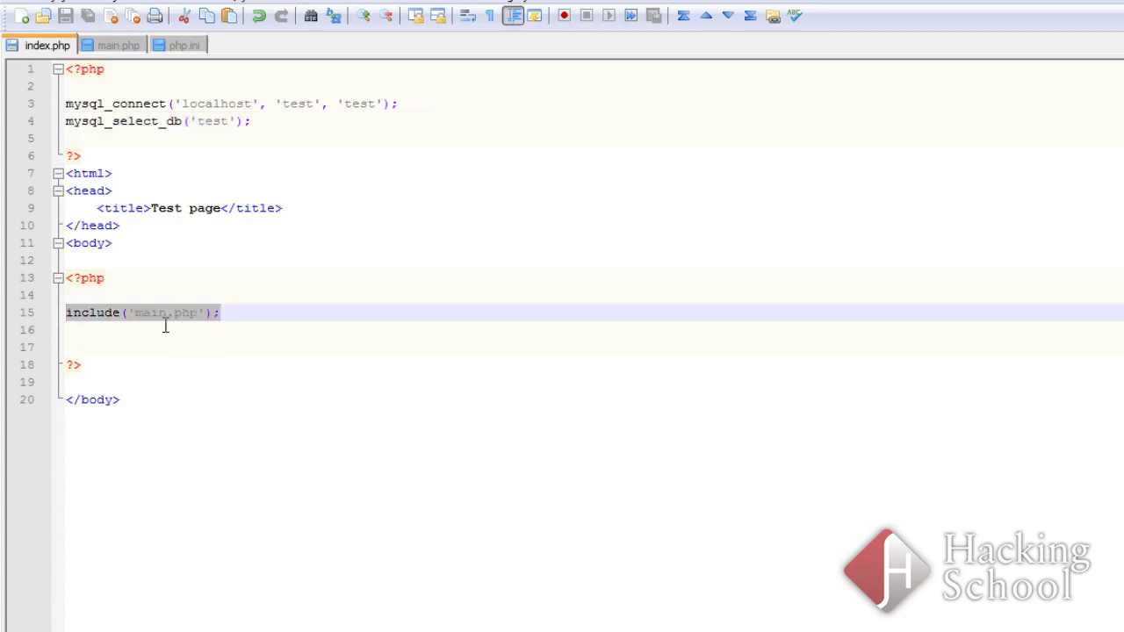
pyautogui.click(120, 44)
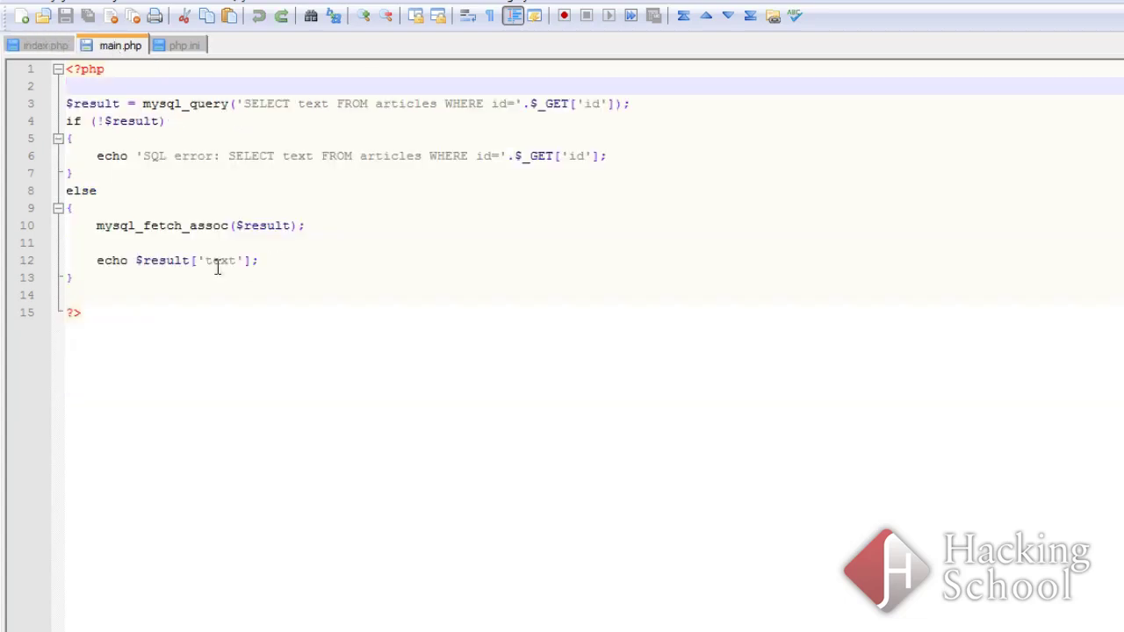
pyautogui.click(544, 103)
pyautogui.moveTo(543, 104); pyautogui.dragTo(614, 103)
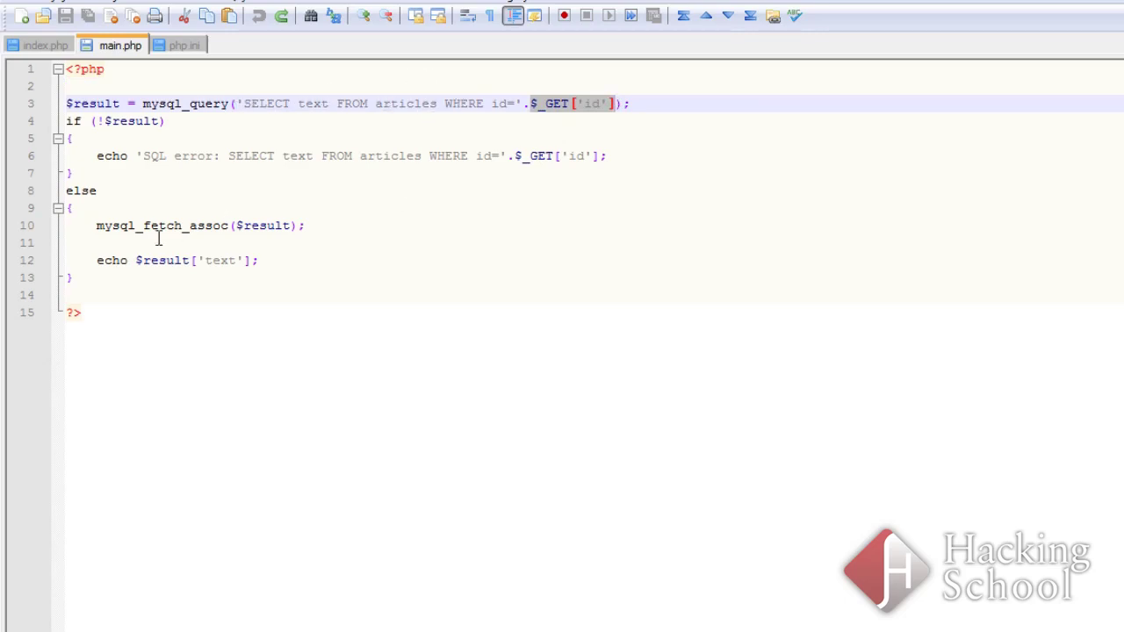
pyautogui.moveTo(66, 189); pyautogui.dragTo(165, 260)
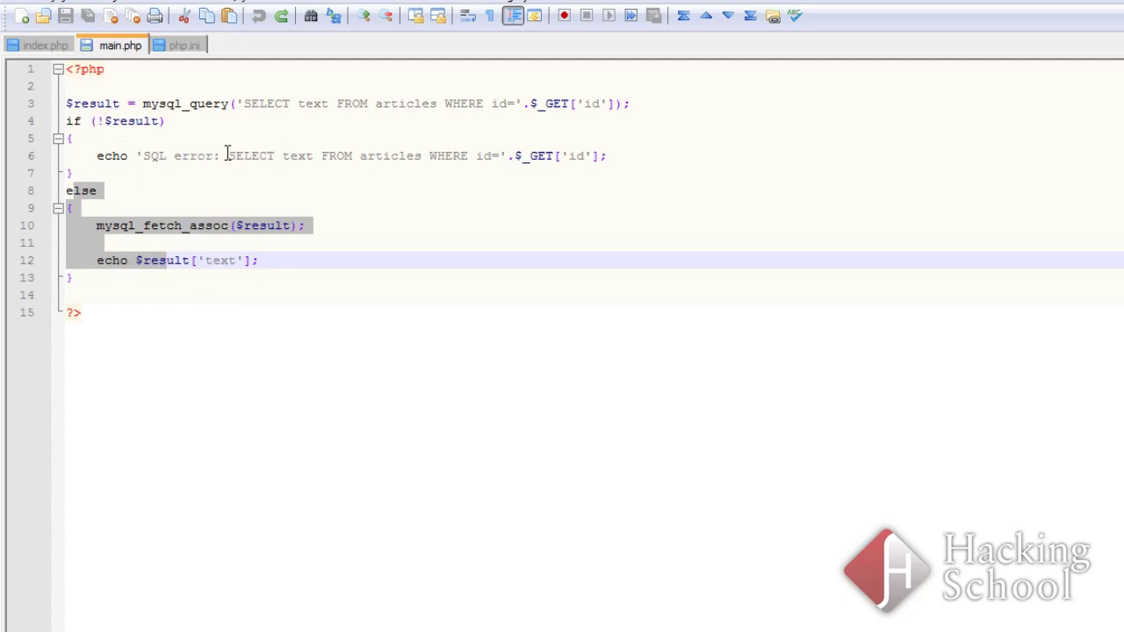
pyautogui.moveTo(167, 158); pyautogui.dragTo(313, 159)
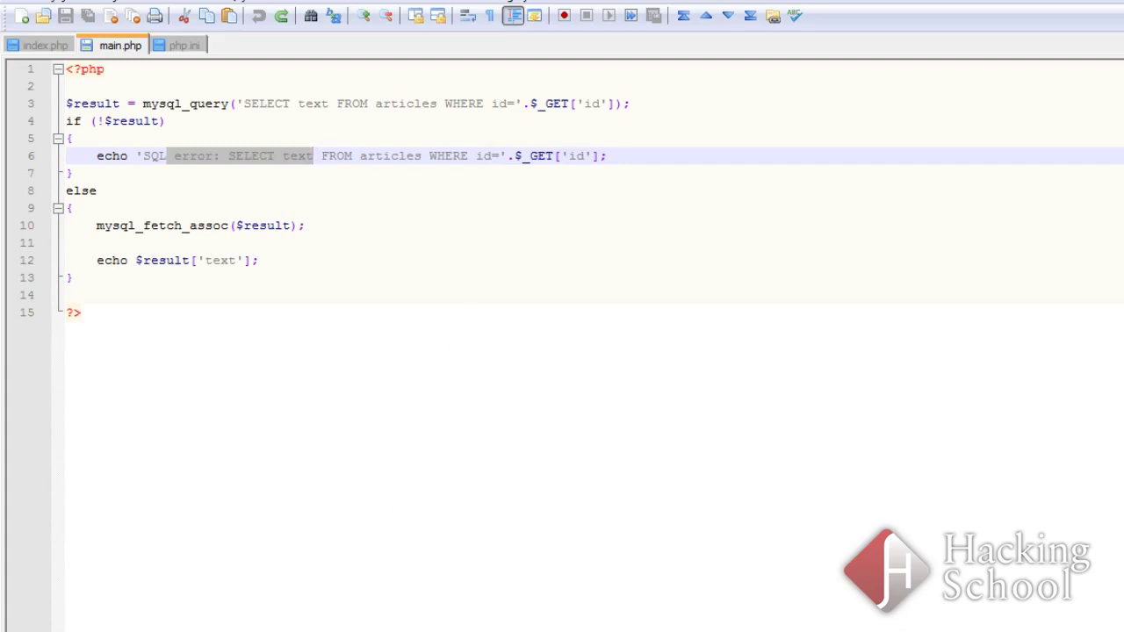
# Reload the Firefox test page with id=1, then select its address for editing.
pyautogui.click(250, 571)
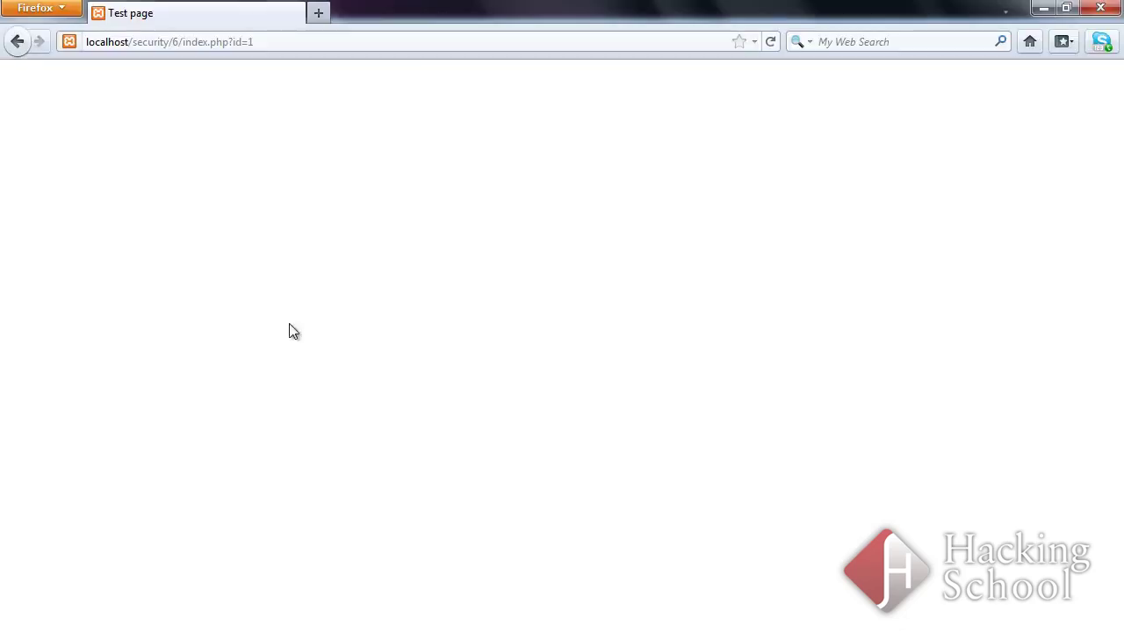
pyautogui.click(310, 38)
pyautogui.press('Return')
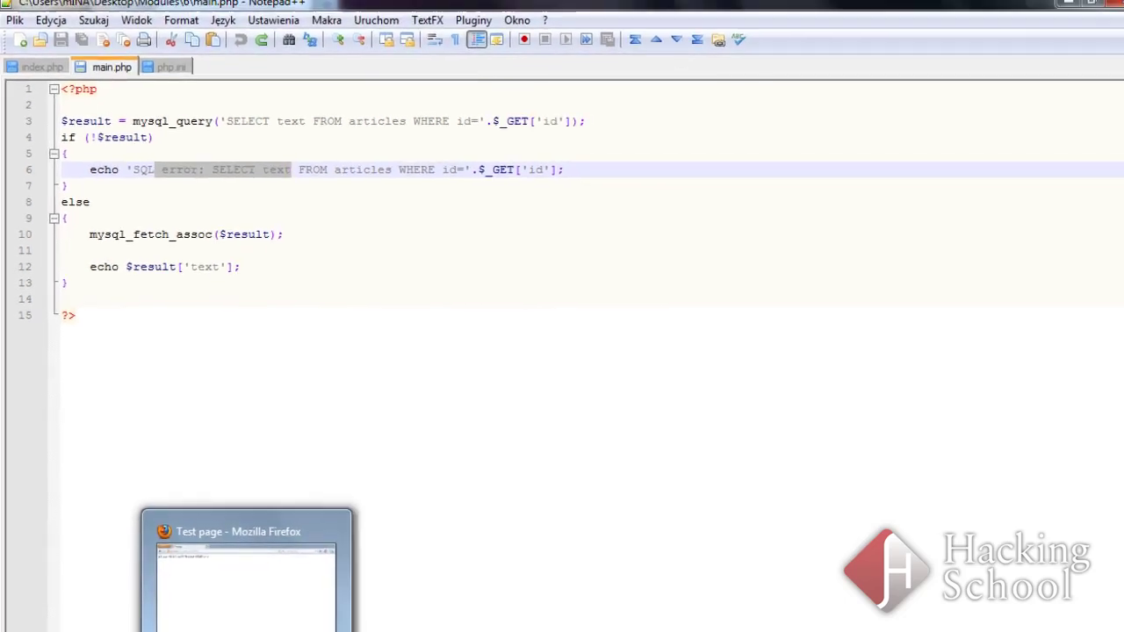
pyautogui.click(247, 571)
pyautogui.click(278, 43)
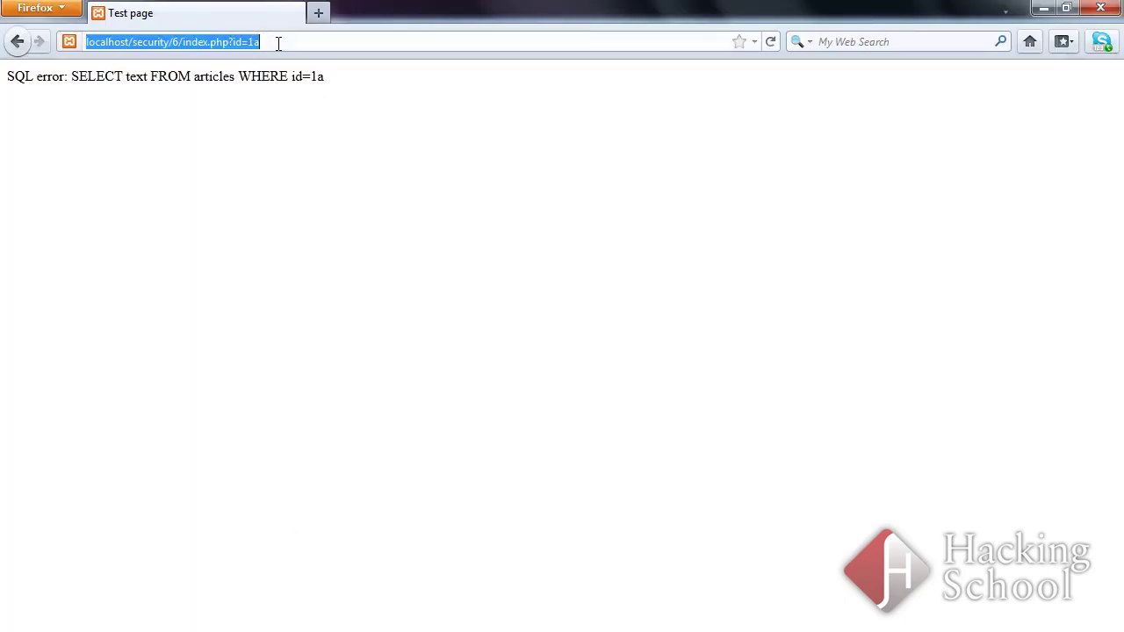
# Load index.php with no id and highlight the server path exposed in the notice.
pyautogui.press('BackSpace')
pyautogui.press('BackSpace')
pyautogui.press('BackSpace')
pyautogui.press('BackSpace')
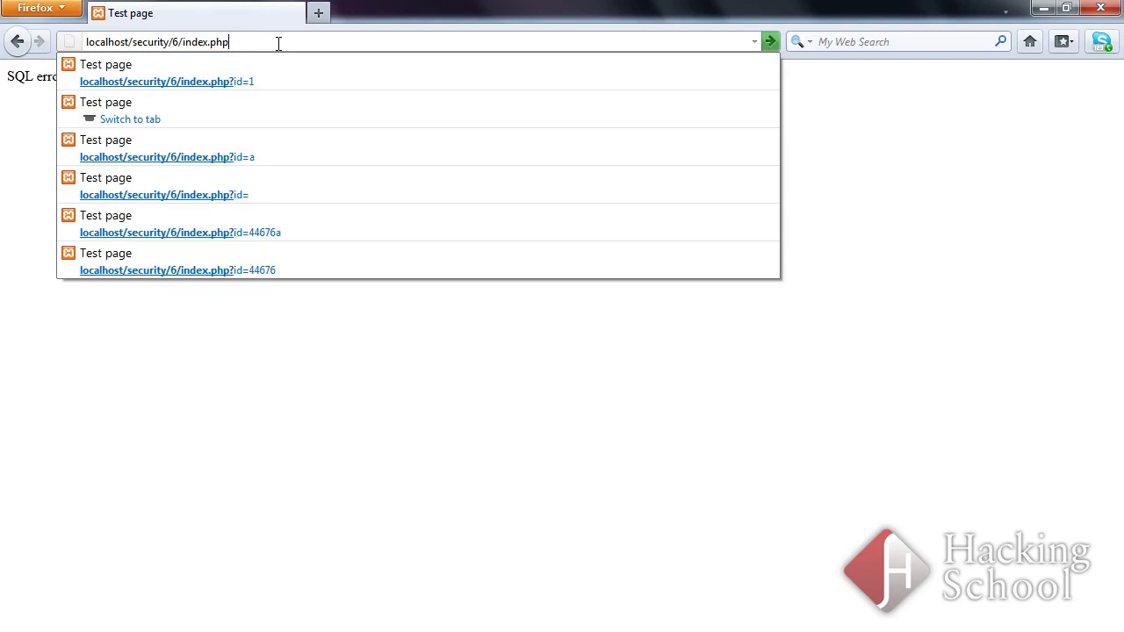
pyautogui.press('Return')
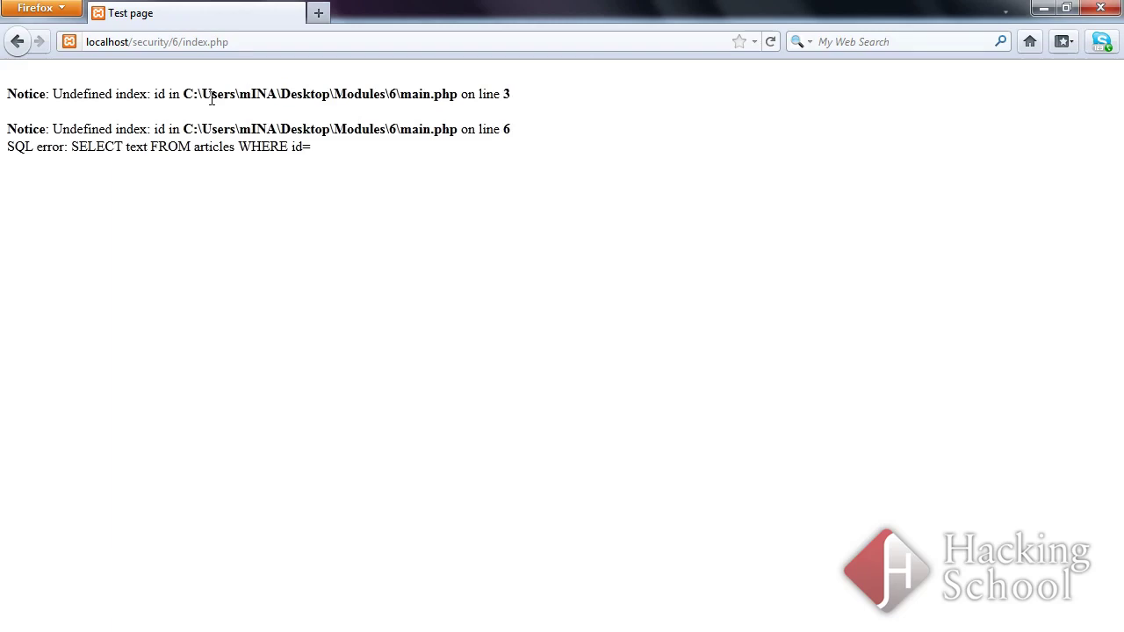
pyautogui.moveTo(184, 94)
pyautogui.mouseDown()
pyautogui.moveTo(318, 109)
pyautogui.moveTo(458, 95)
pyautogui.mouseUp()
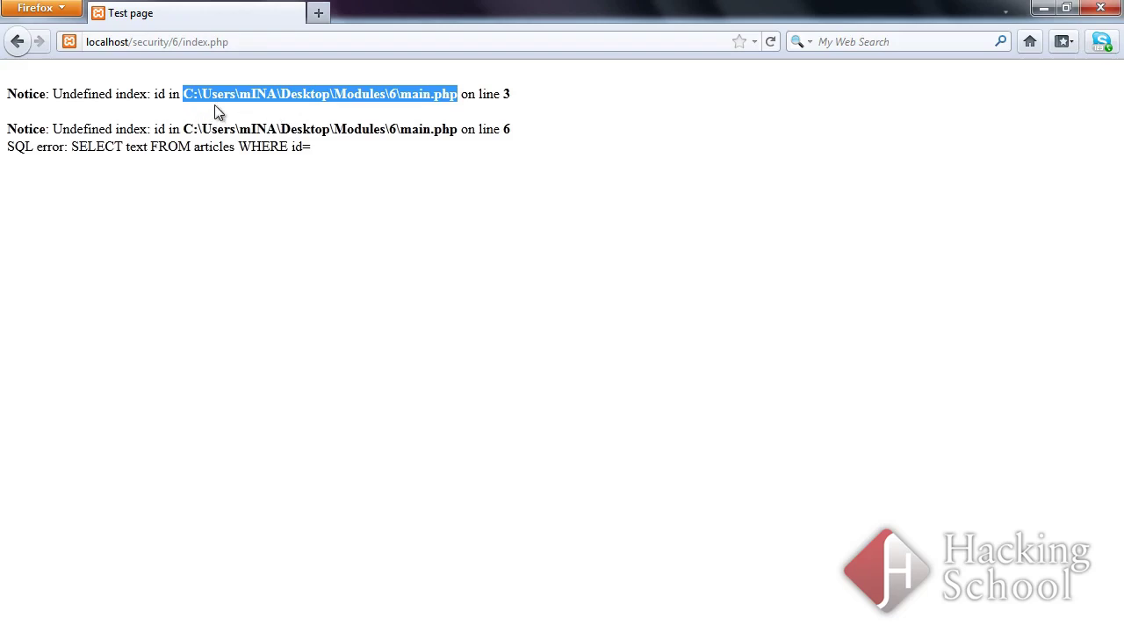
pyautogui.moveTo(404, 624)
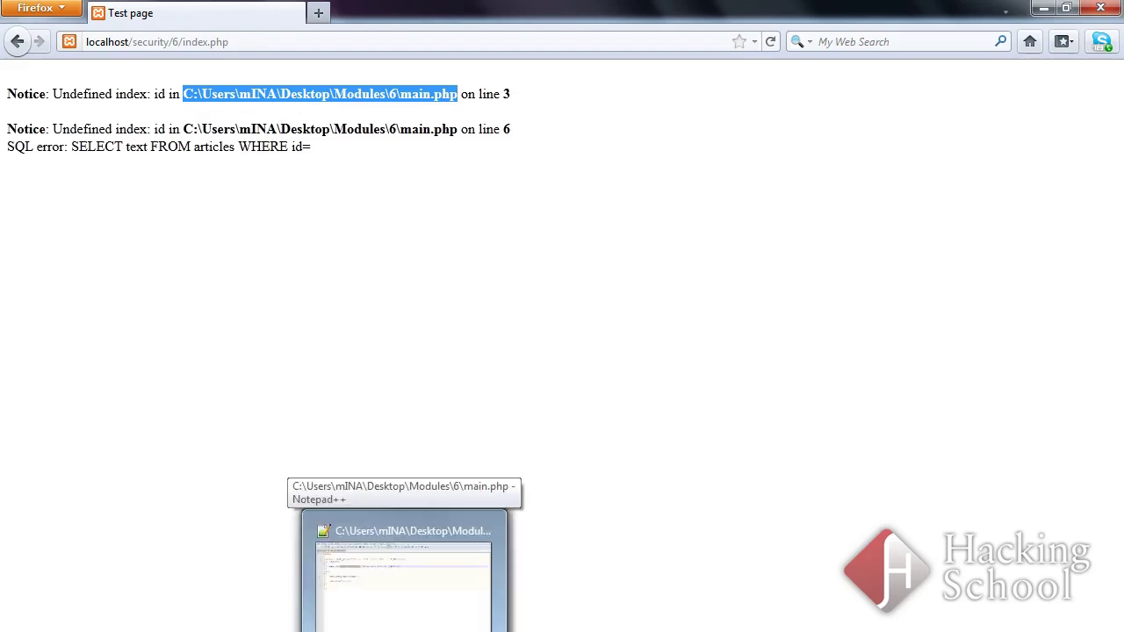
# Review index.php's database connection lines and compare them against main.php.
pyautogui.click(404, 584)
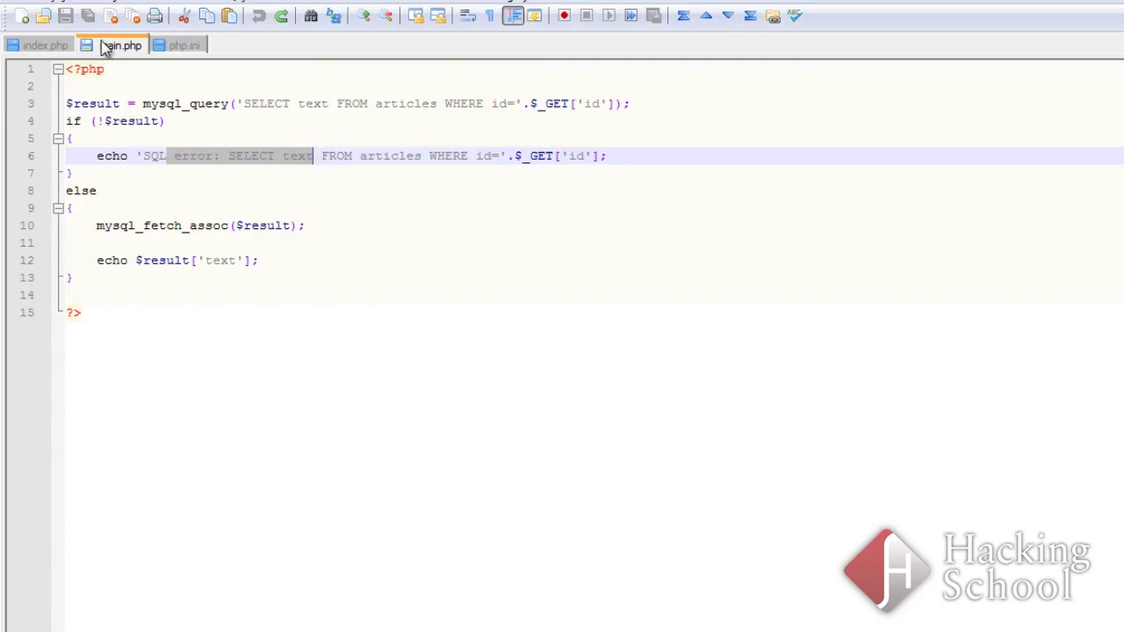
pyautogui.click(70, 45)
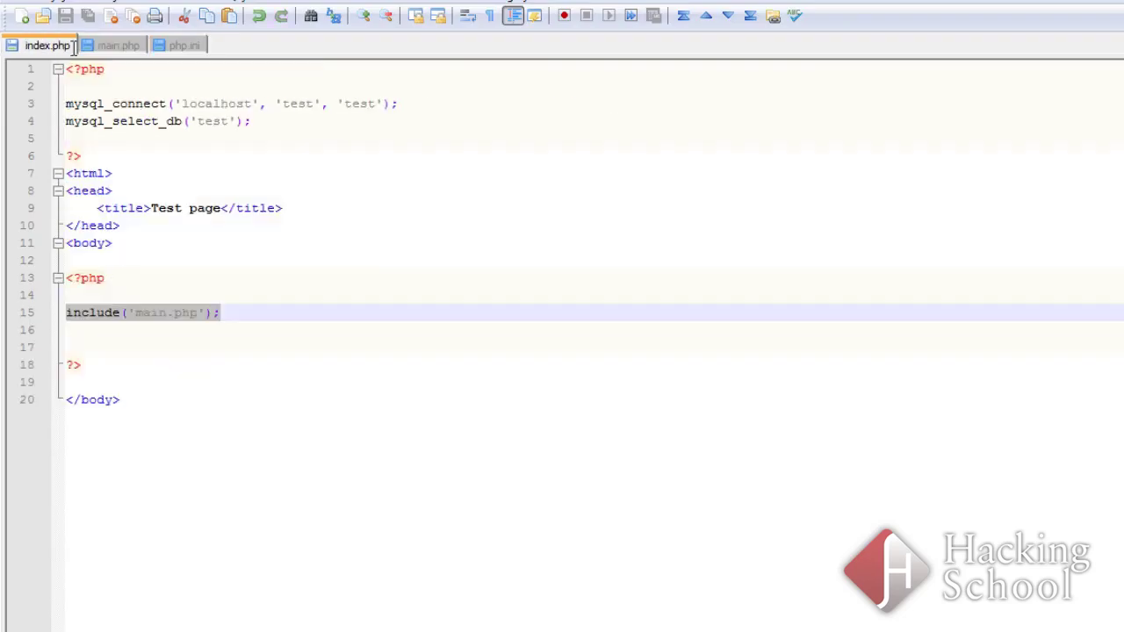
pyautogui.moveTo(249, 122); pyautogui.dragTo(26, 114)
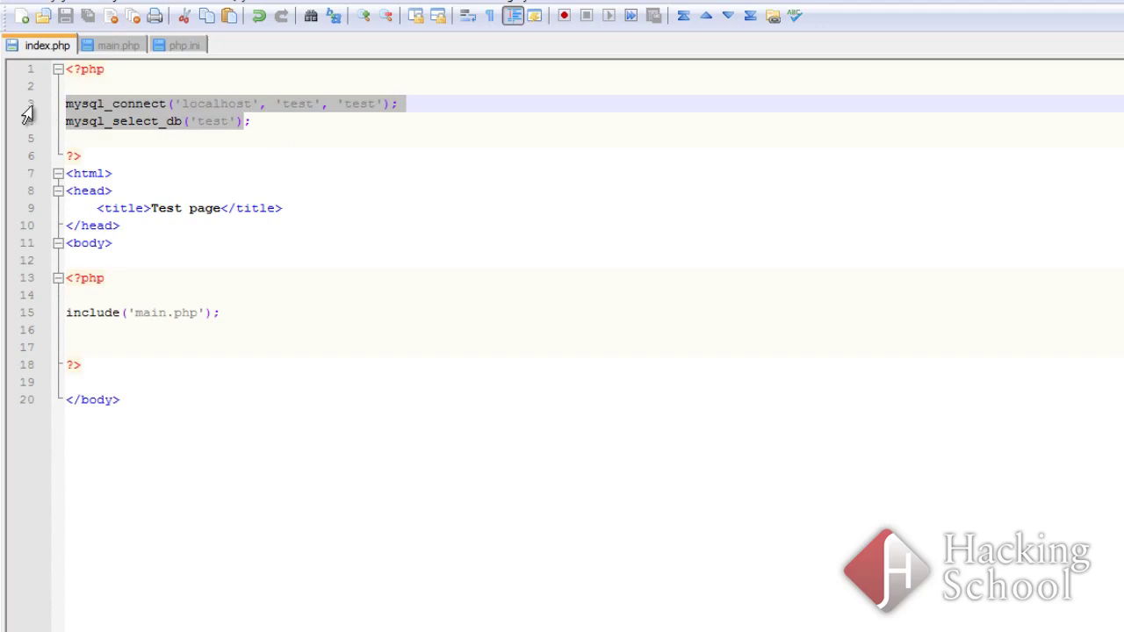
pyautogui.click(118, 45)
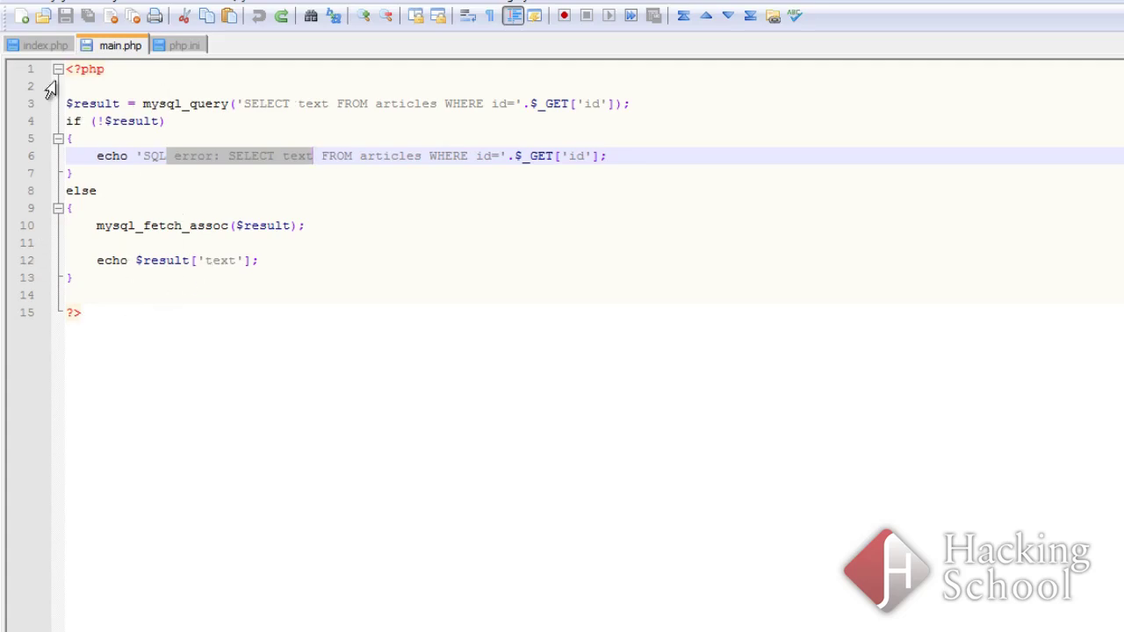
pyautogui.click(45, 42)
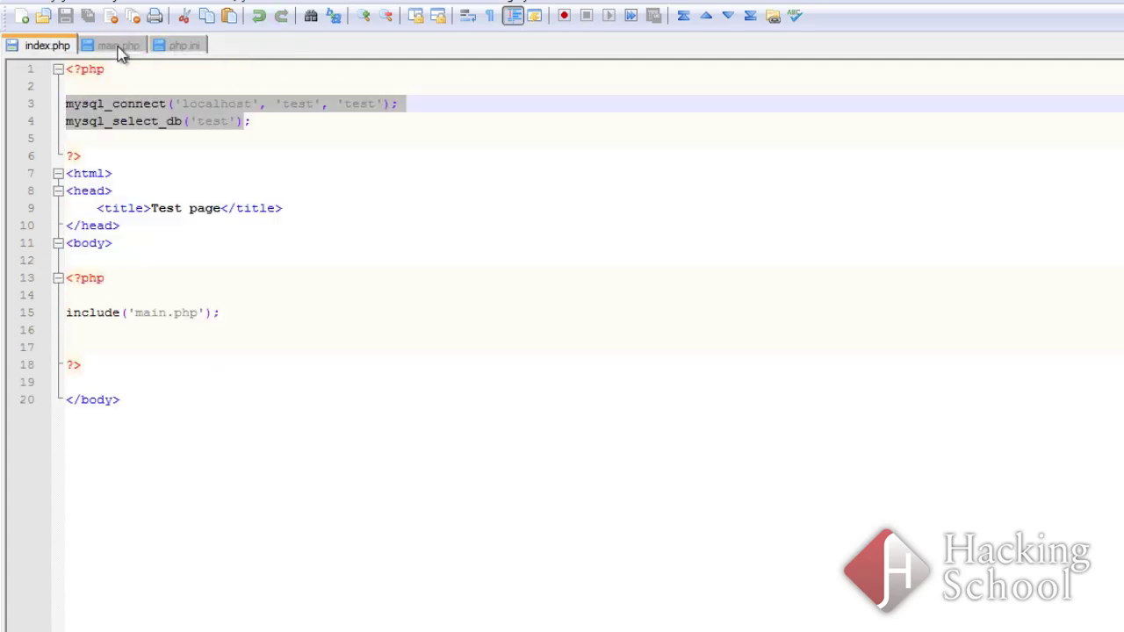
pyautogui.click(119, 45)
pyautogui.click(66, 44)
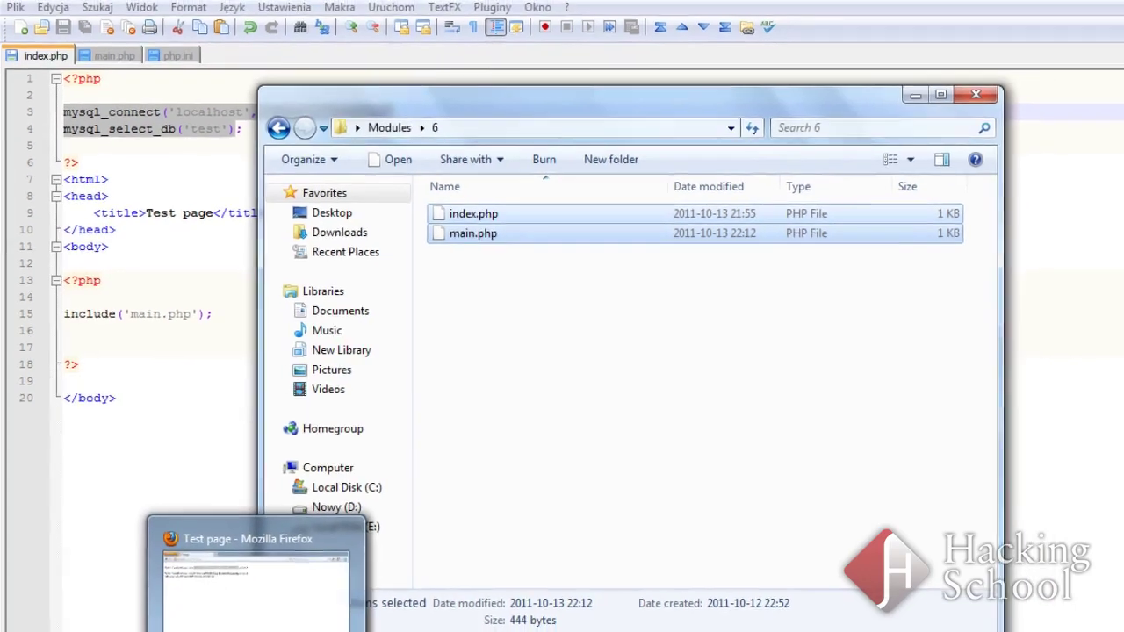
# Request main.php directly in Firefox to expose its connection warnings.
pyautogui.click(264, 584)
pyautogui.click(188, 44)
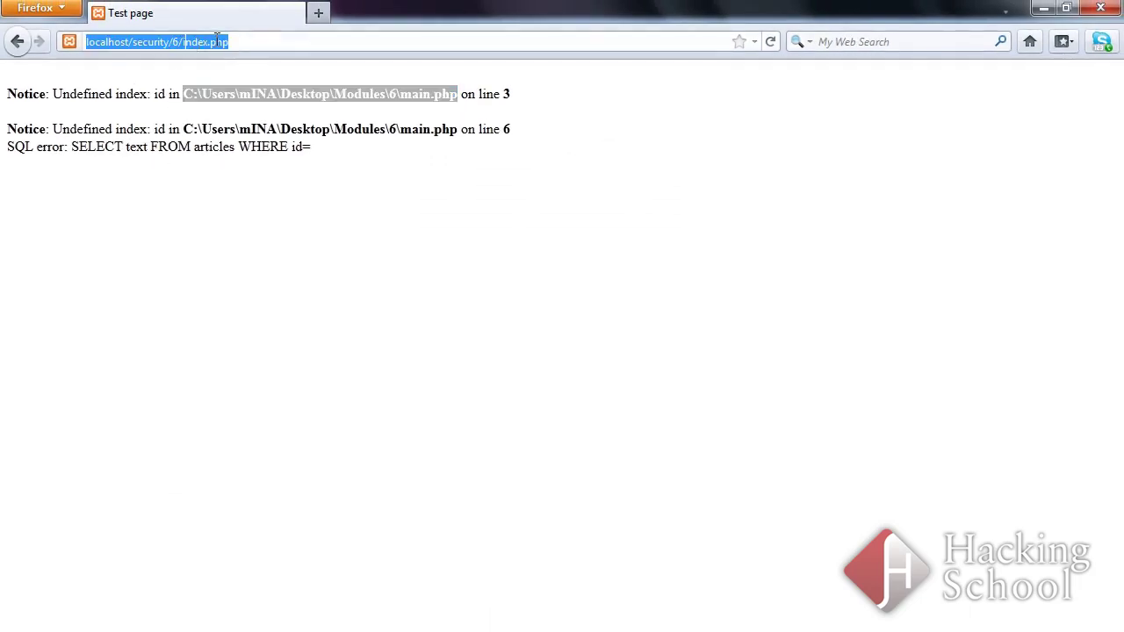
pyautogui.moveTo(180, 41); pyautogui.dragTo(435, 43)
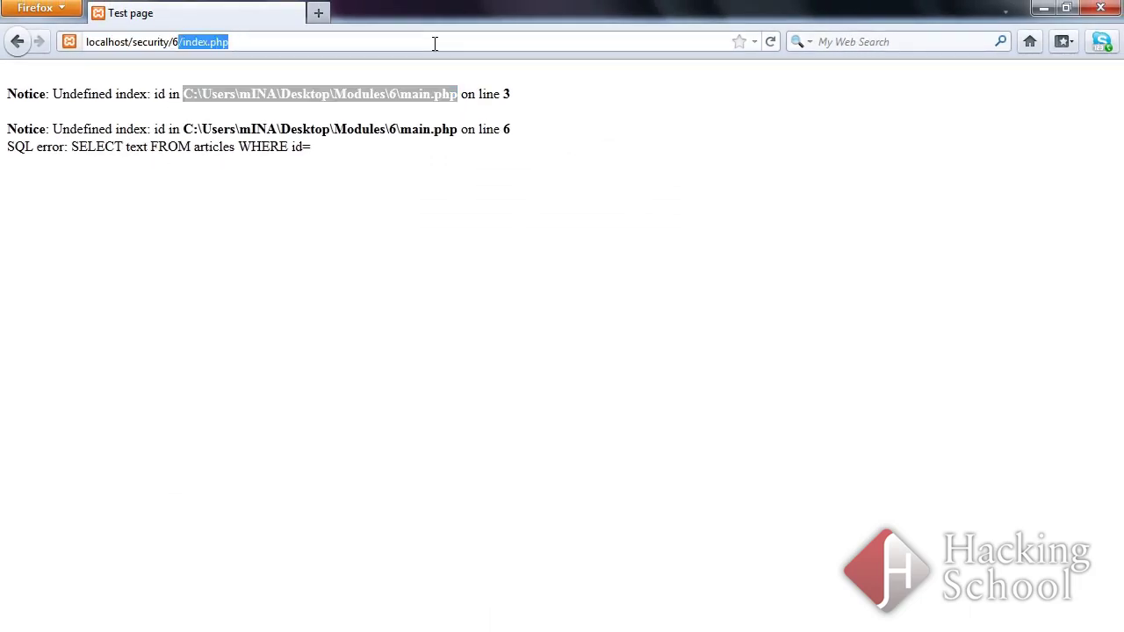
pyautogui.write('/main.php')
pyautogui.press('Return')
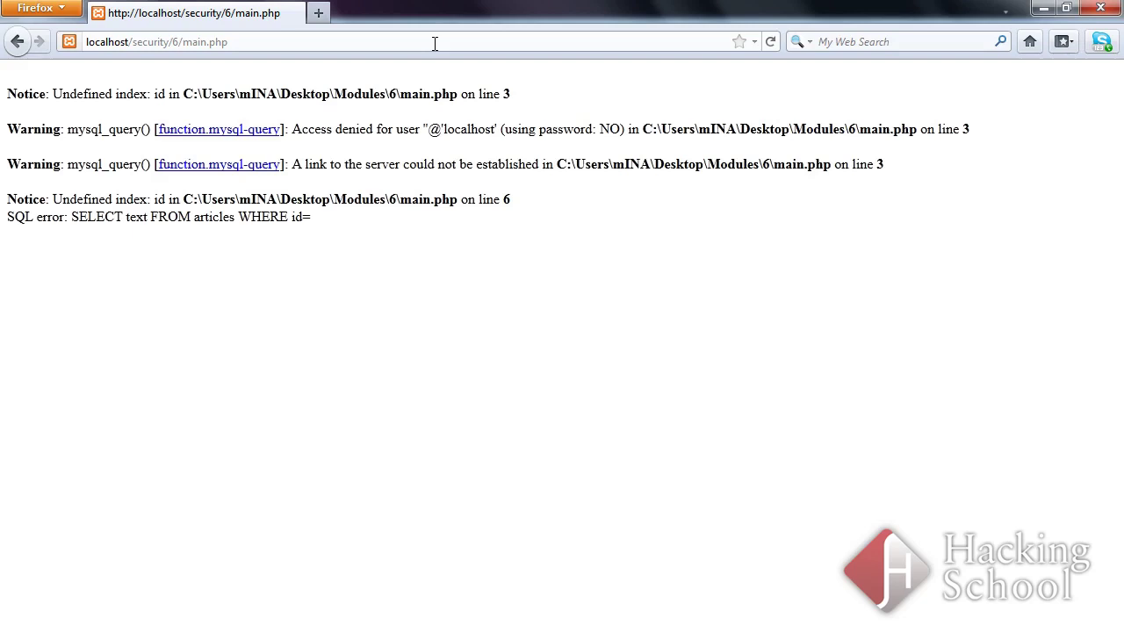
# Load index.php?id=1, then index.php?id=1a, to reproduce the SQL error.
pyautogui.click(435, 42)
pyautogui.press('End')
pyautogui.hotkey('shift', 'Left')
pyautogui.hotkey('shift', 'Left')
pyautogui.hotkey('shift', 'Left')
pyautogui.press('Right')
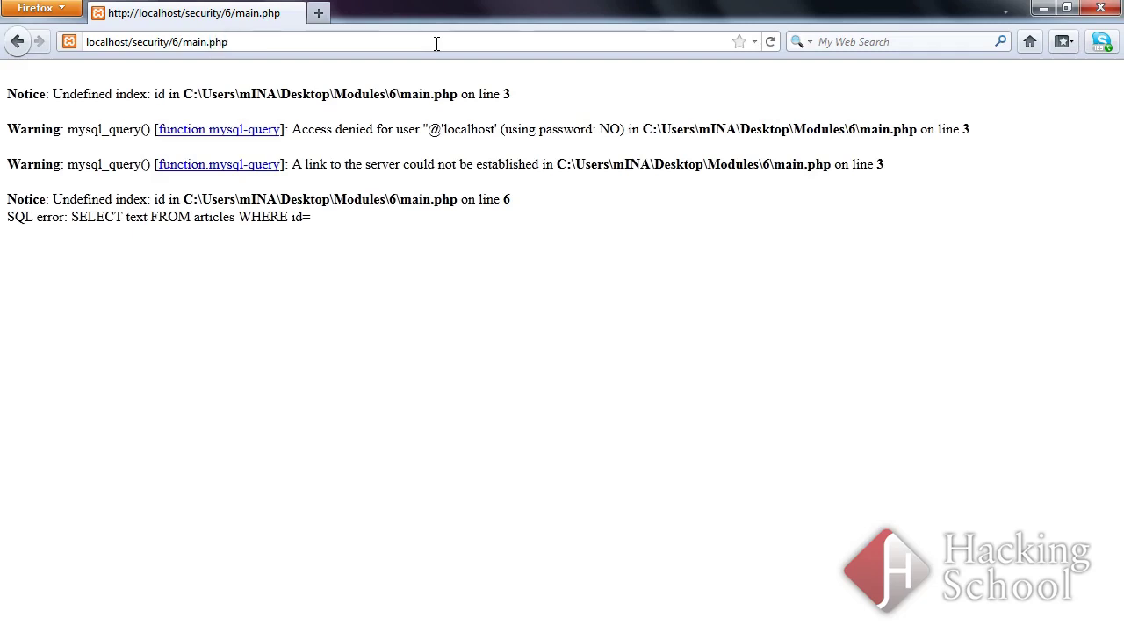
pyautogui.press('BackSpace')
pyautogui.press('BackSpace')
pyautogui.press('BackSpace')
pyautogui.press('BackSpace')
pyautogui.write('ind')
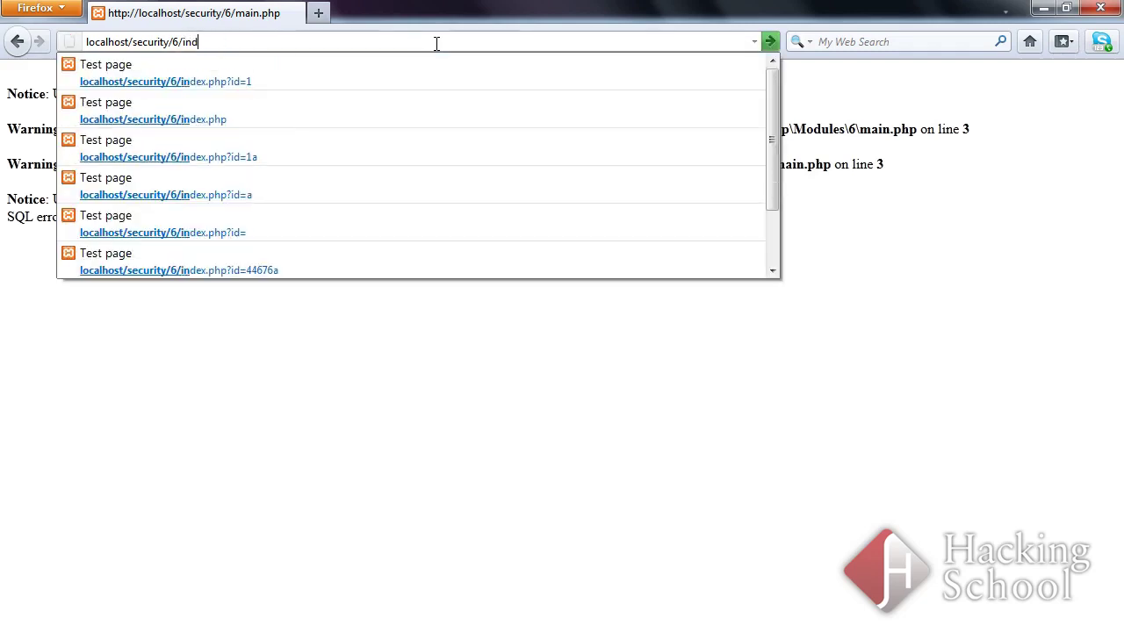
pyautogui.write('ex.php?id=')
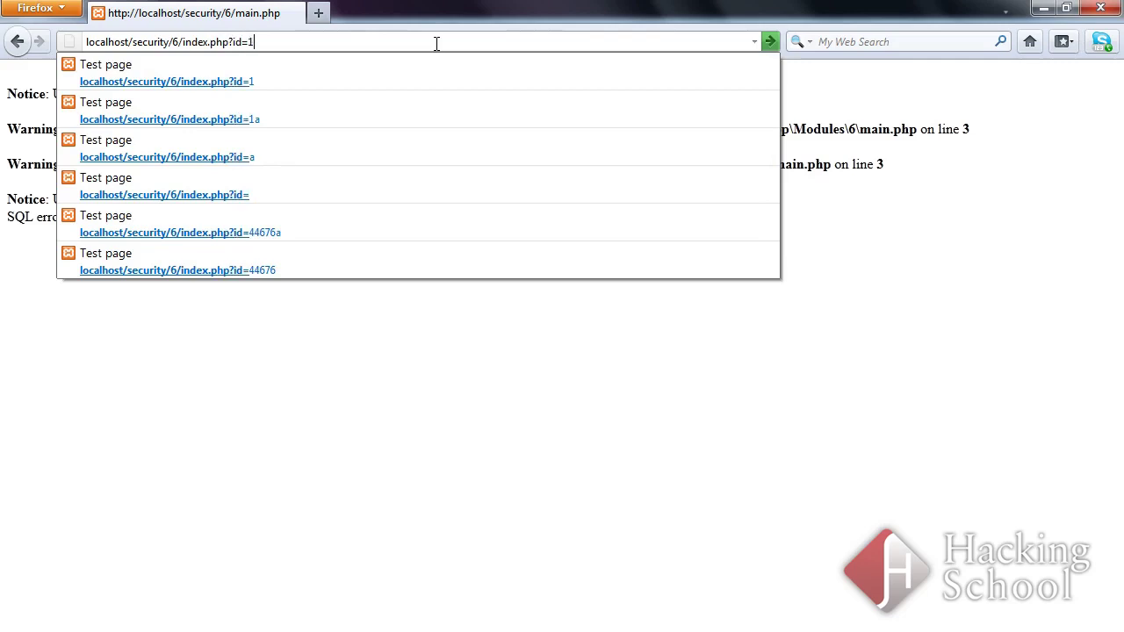
pyautogui.write('1')
pyautogui.press('Return')
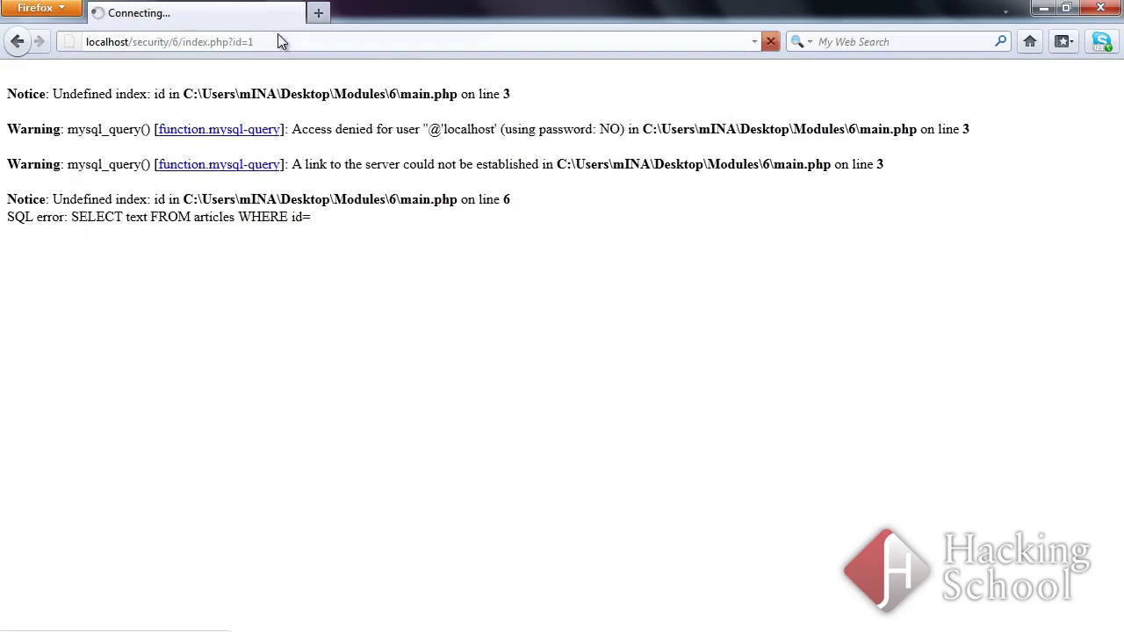
pyautogui.click(289, 42)
pyautogui.write('a')
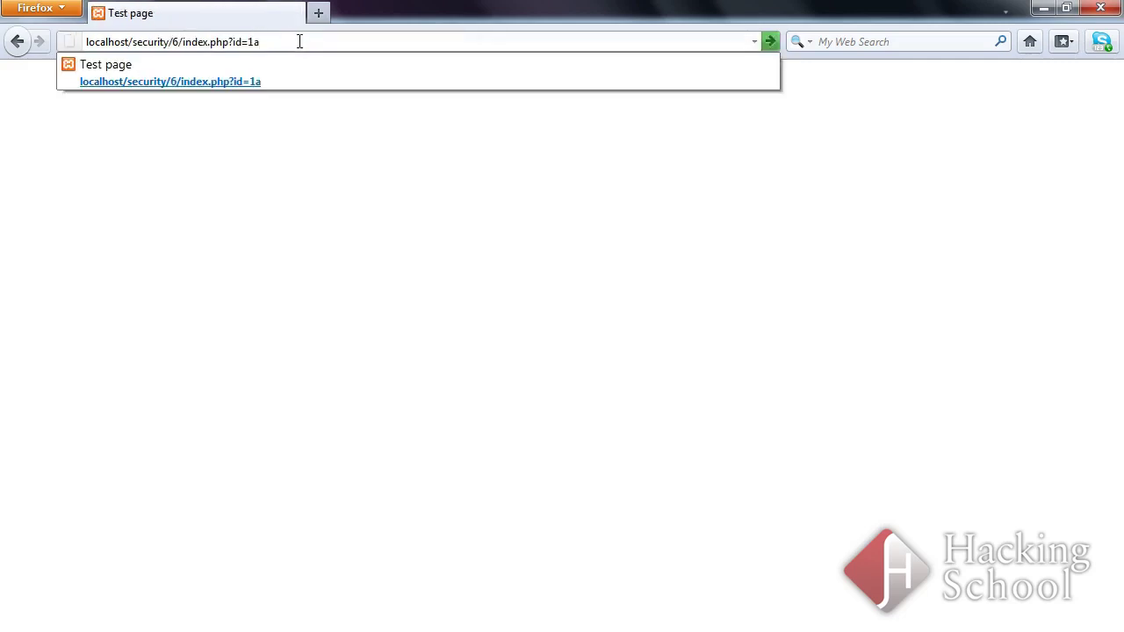
pyautogui.press('Return')
# Comment out main.php's SQL error echo on line 6 with // and reload the id=1a page.
pyautogui.hotkey('alt', 'Tab')
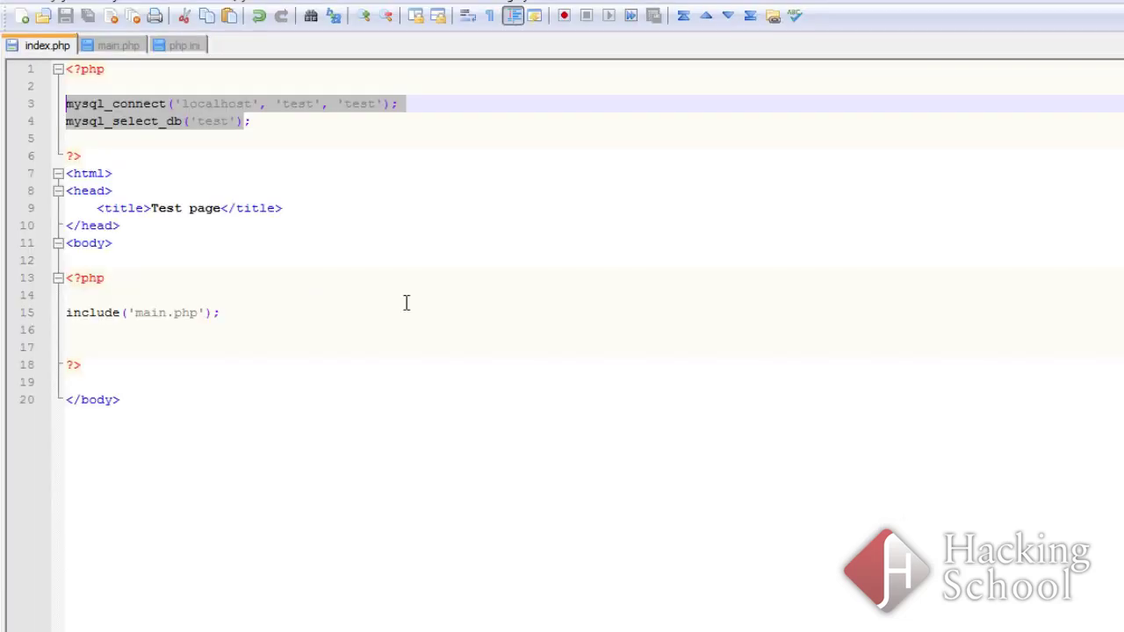
pyautogui.click(126, 48)
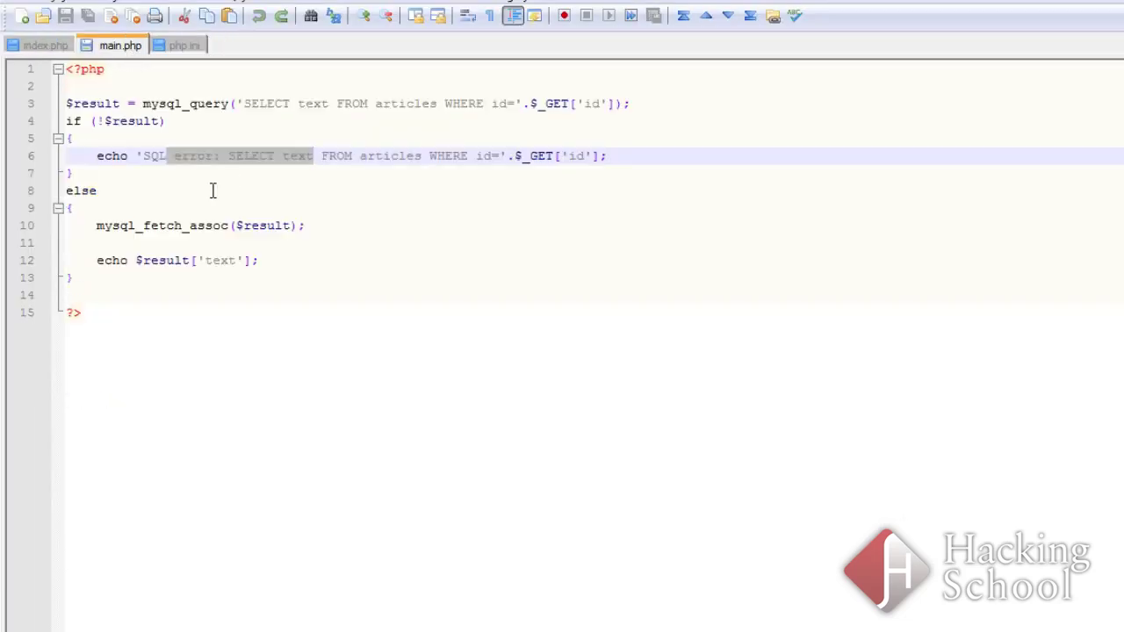
pyautogui.click(95, 155)
pyautogui.write('//')
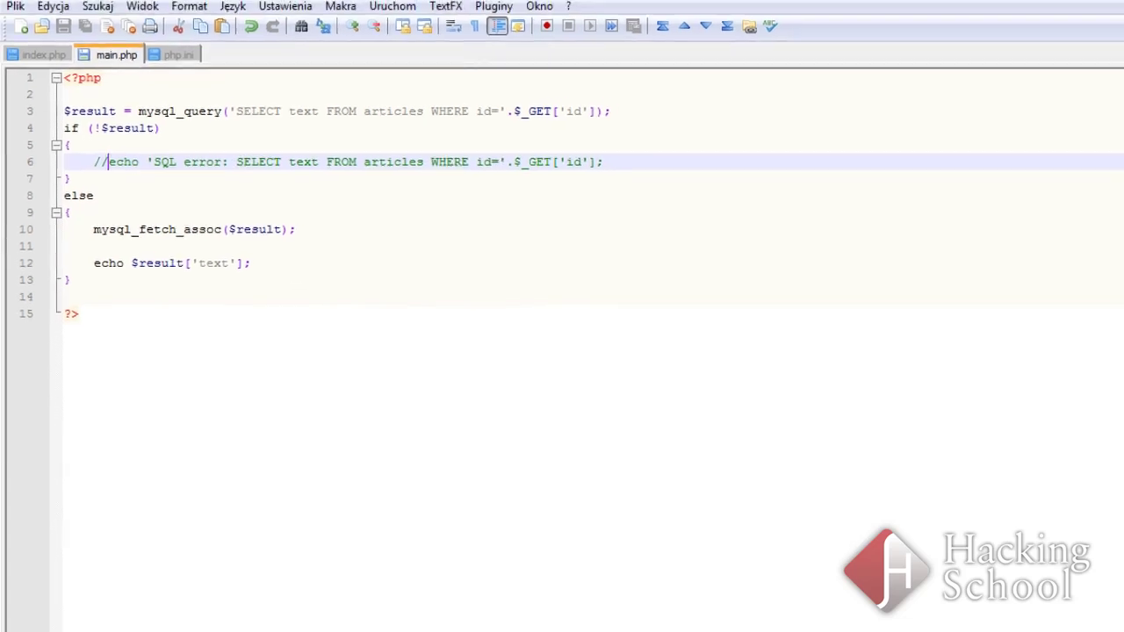
pyautogui.press('F5')
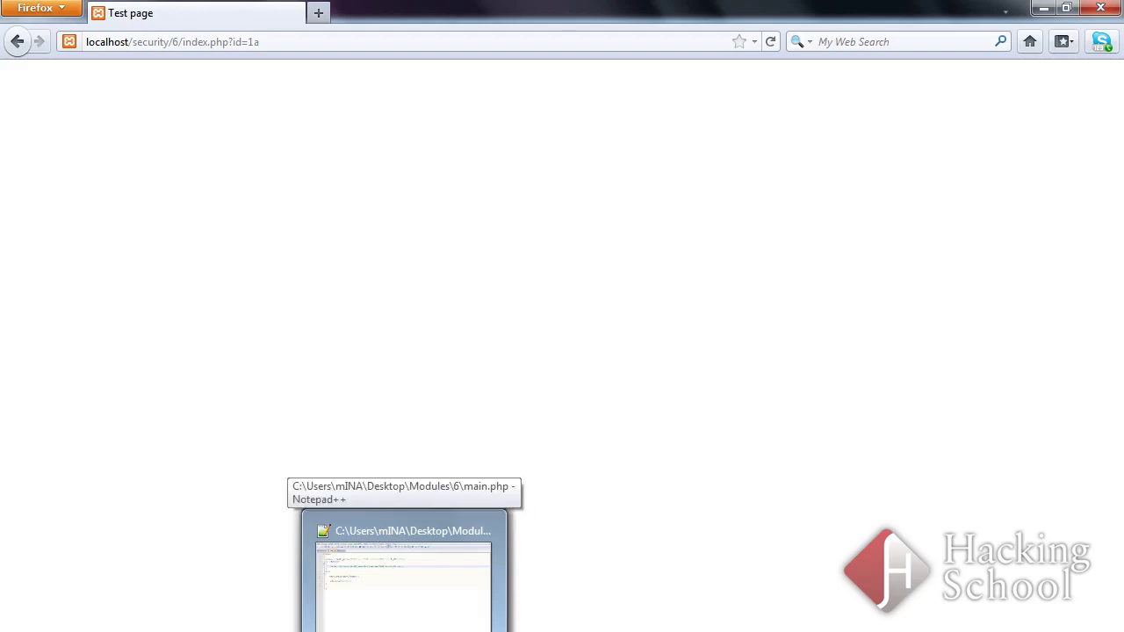
# Load index.php without the id parameter and inspect the 'Undefined index: id' notice.
pyautogui.click(297, 41)
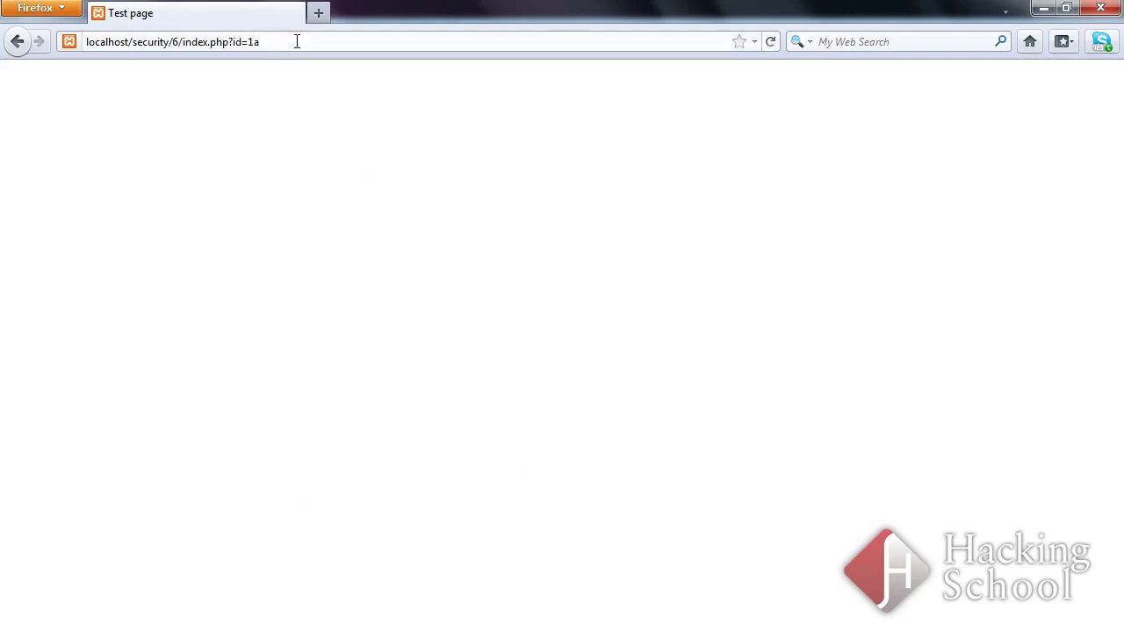
pyautogui.press('BackSpace')
pyautogui.press('BackSpace')
pyautogui.press('BackSpace')
pyautogui.press('BackSpace')
pyautogui.press('BackSpace')
pyautogui.press('BackSpace')
pyautogui.press('Return')
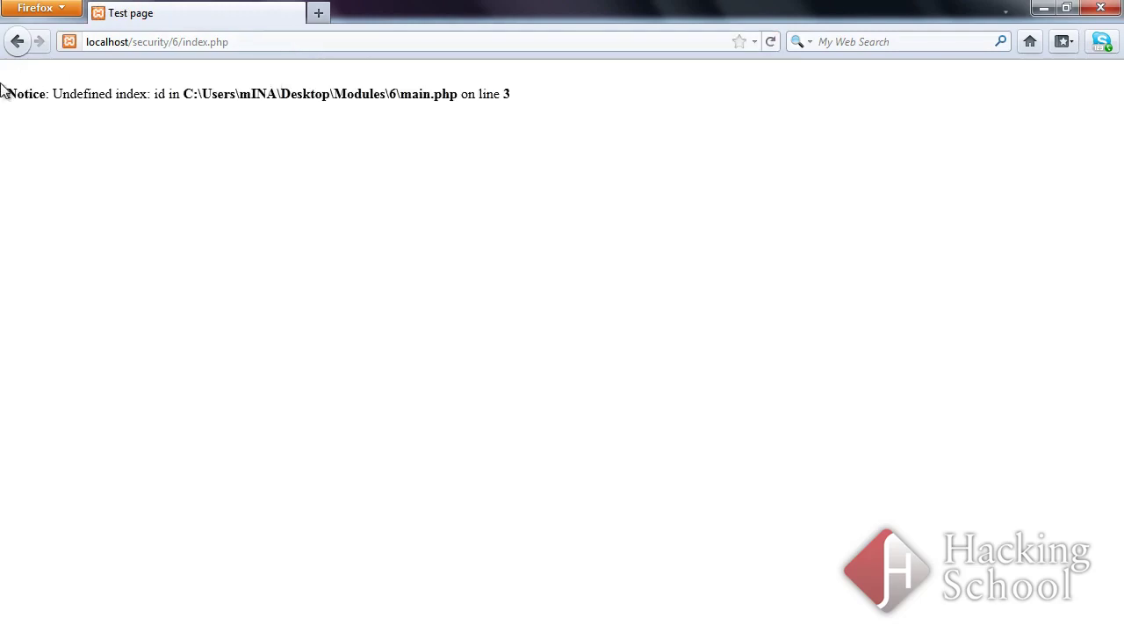
pyautogui.moveTo(2, 91); pyautogui.dragTo(599, 127)
pyautogui.click(715, 173)
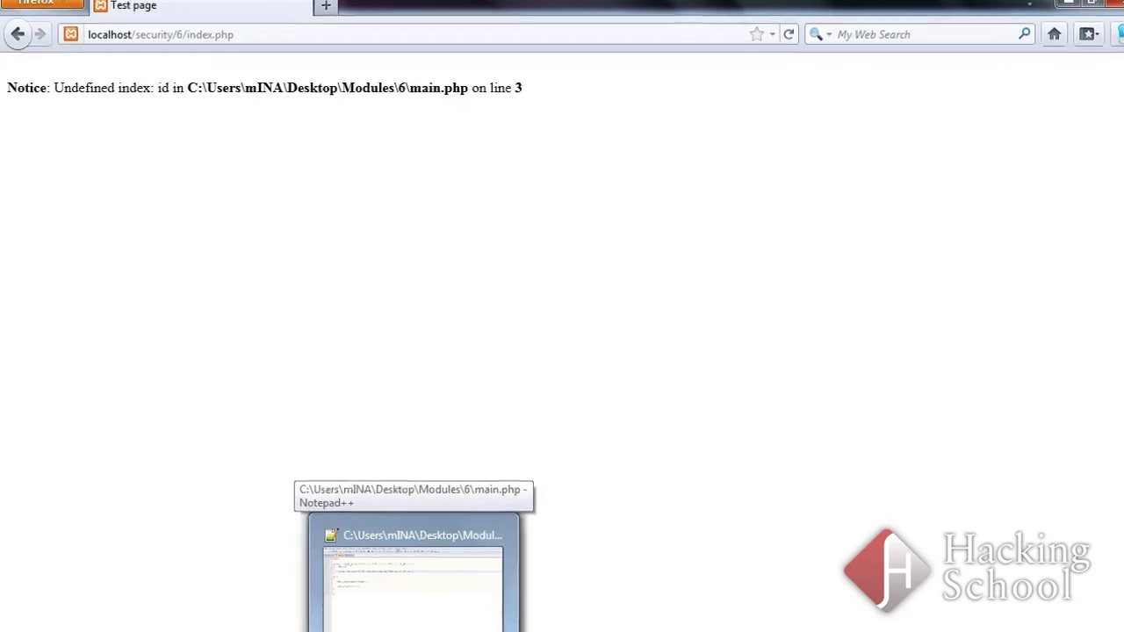
pyautogui.click(413, 588)
# Insert an if (isset($_GET['id'])) { guard line above main.php's query code.
pyautogui.click(140, 85)
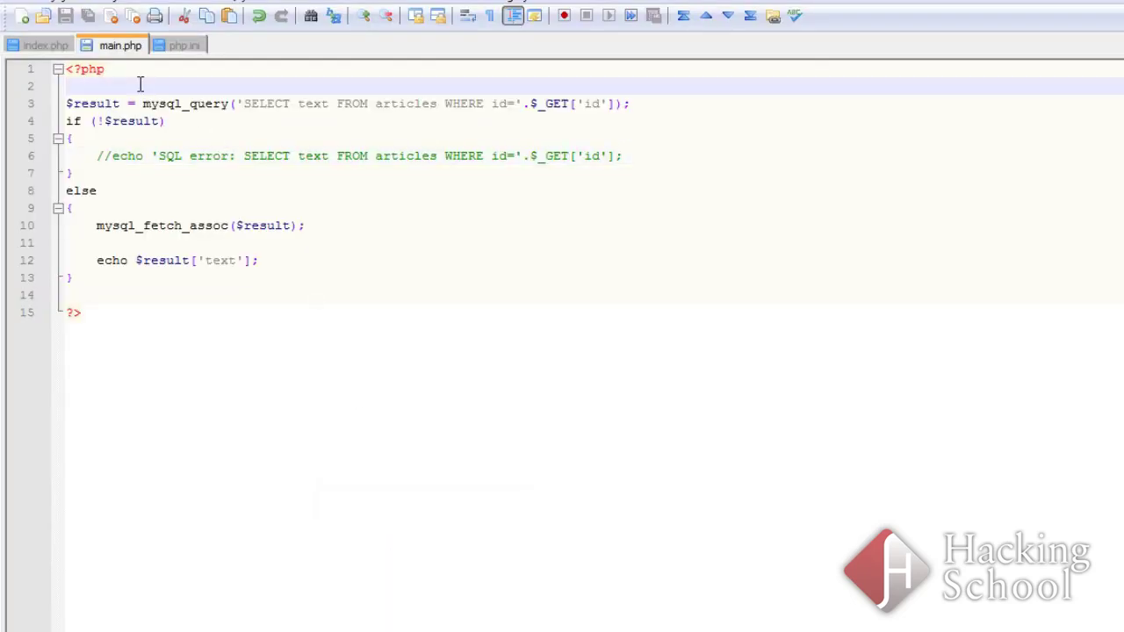
pyautogui.press('Return')
pyautogui.write('if (')
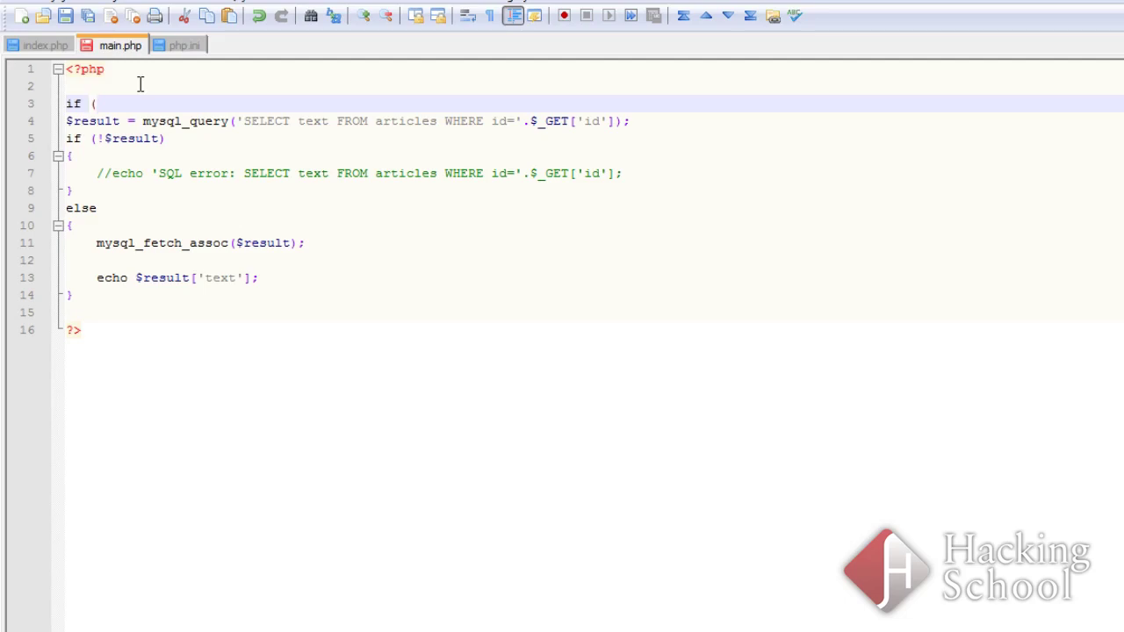
pyautogui.write('sset')
pyautogui.write('($_GET')
pyautogui.press('BackSpace')
pyautogui.write('(')
pyautogui.write("'id'")
pyautogui.write(']))')
pyautogui.press('Return')
pyautogui.write('{')
# Indent the query and result code one level and close the block with }.
pyautogui.press('Down')
pyautogui.press('Home')
pyautogui.hotkey('shift', 'Down')
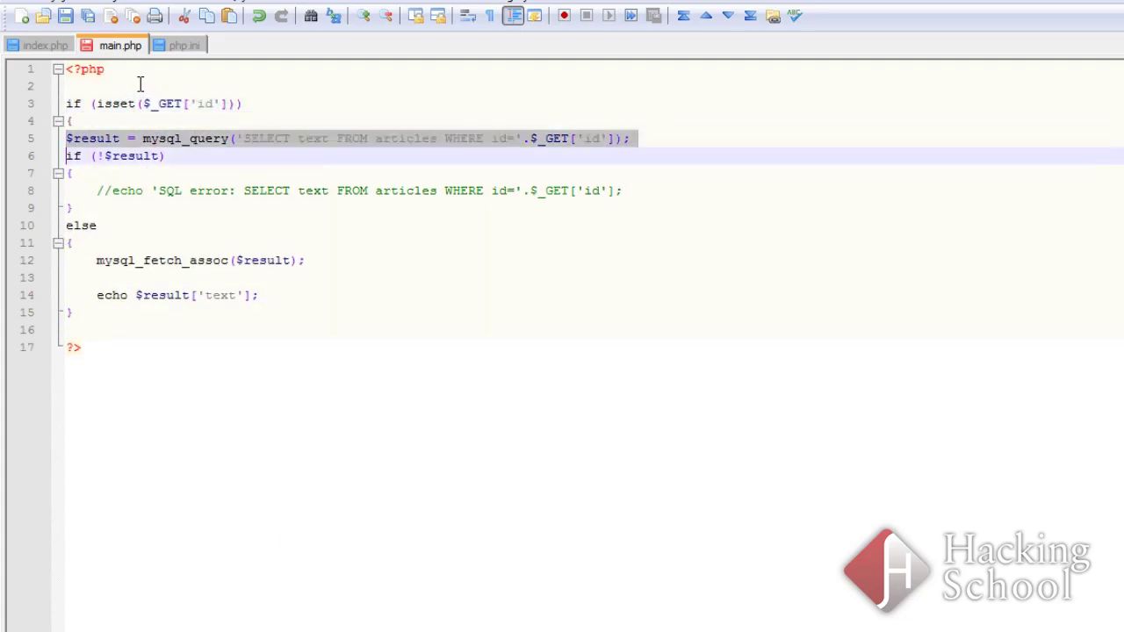
pyautogui.hotkey('shift', 'Down')
pyautogui.hotkey('shift', 'Down')
pyautogui.hotkey('shift', 'Down')
pyautogui.hotkey('shift', 'Down')
pyautogui.press('Tab')
pyautogui.press('End')
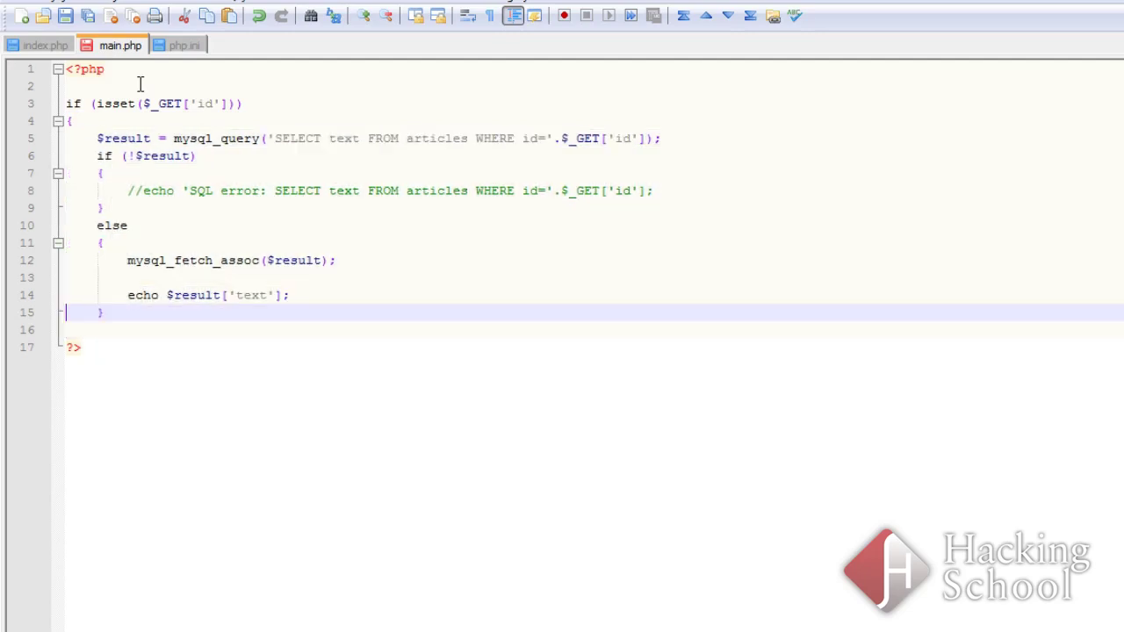
pyautogui.press('Down')
pyautogui.write('}')
pyautogui.press('Return')
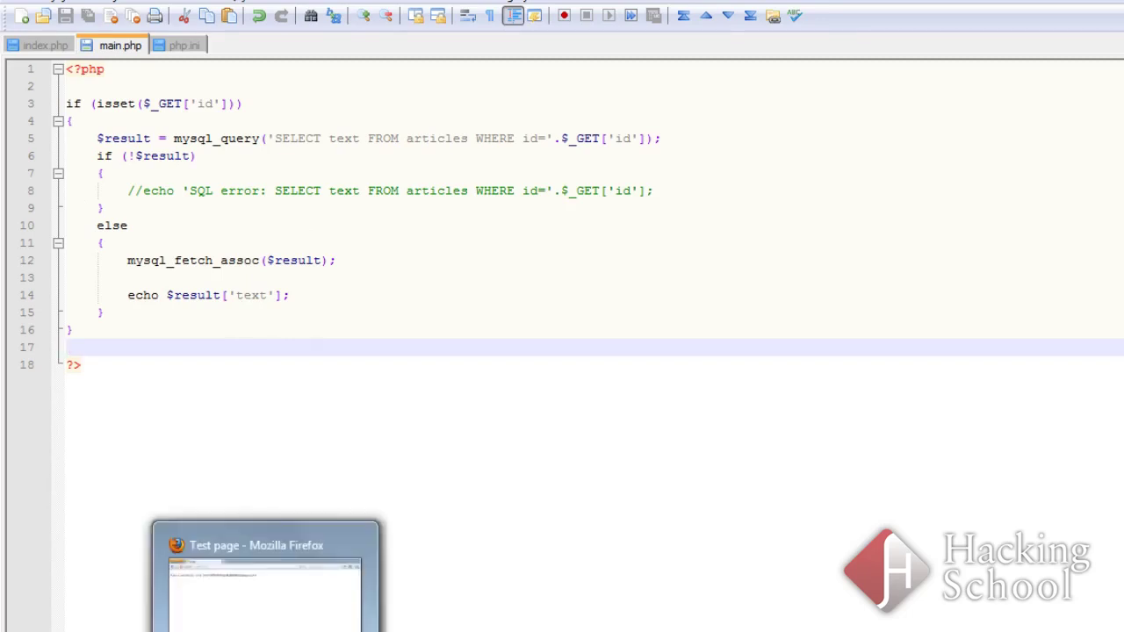
# Reload index.php without an id to test the guard, then request main.php directly.
pyautogui.click(255, 566)
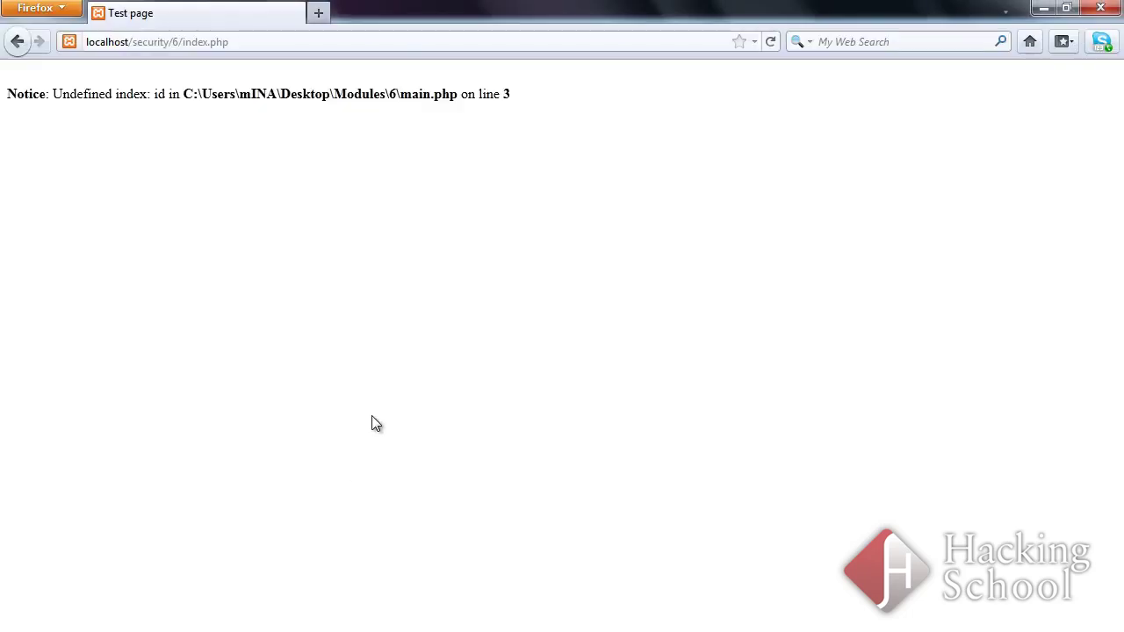
pyautogui.press('F5')
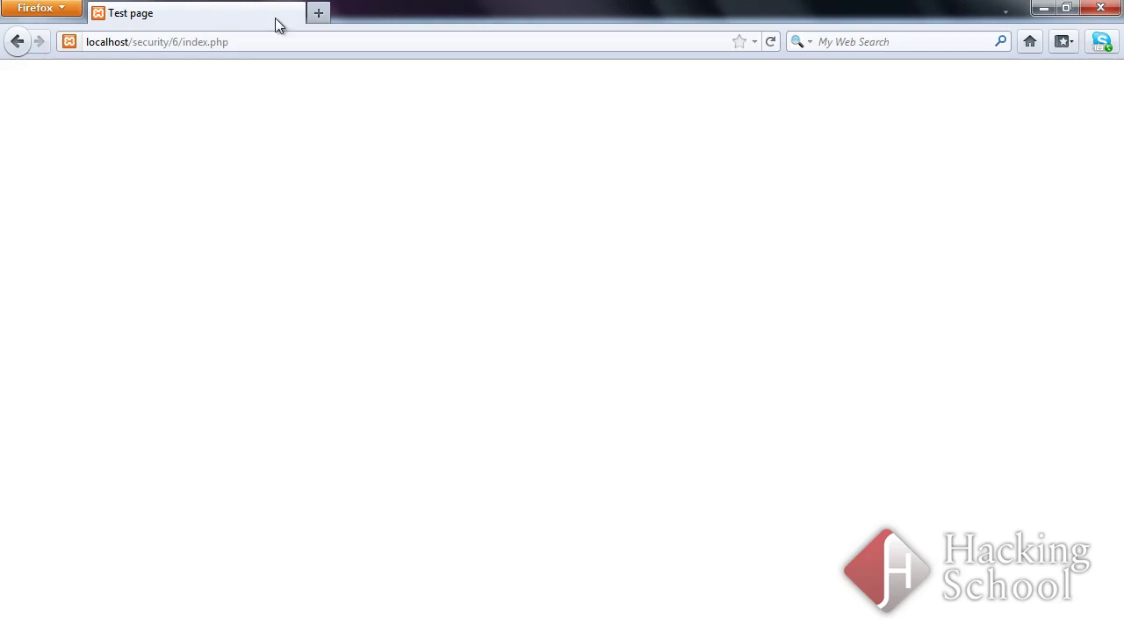
pyautogui.click(255, 42)
pyautogui.press('BackSpace')
pyautogui.press('BackSpace')
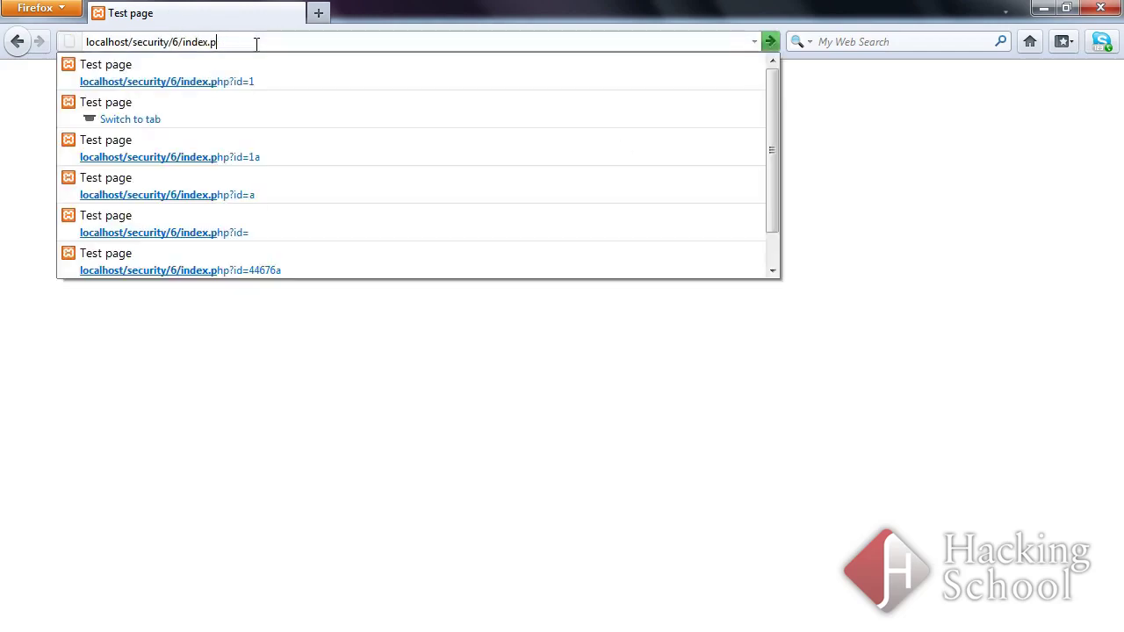
pyautogui.press('BackSpace')
pyautogui.press('BackSpace')
pyautogui.press('BackSpace')
pyautogui.press('BackSpace')
pyautogui.press('BackSpace')
pyautogui.press('BackSpace')
pyautogui.write('main')
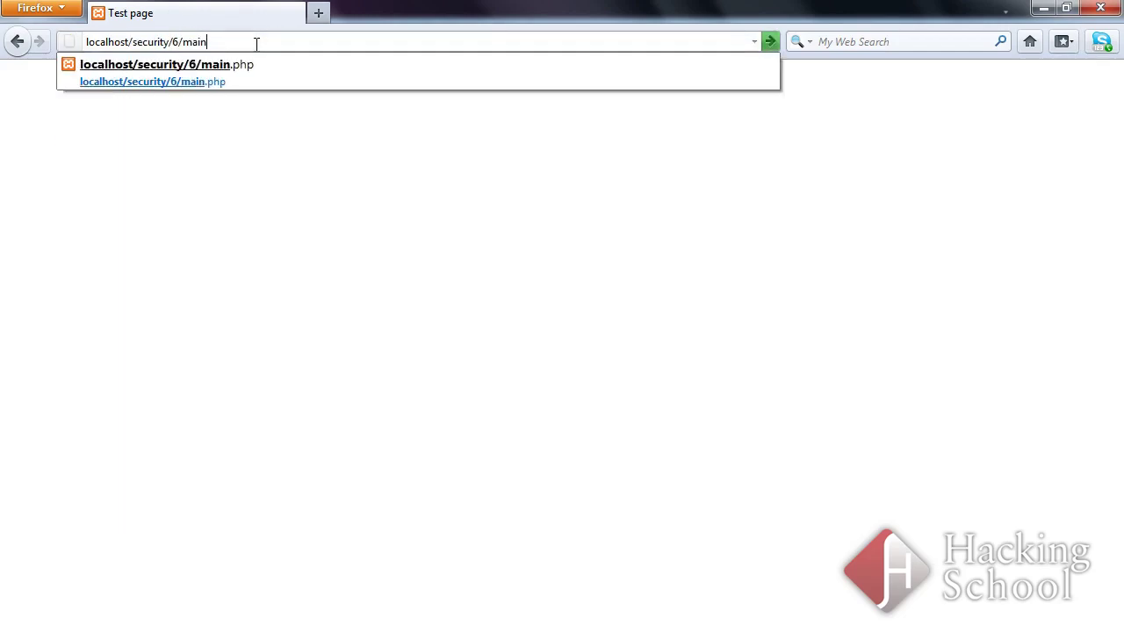
pyautogui.write('.php')
pyautogui.press('Return')
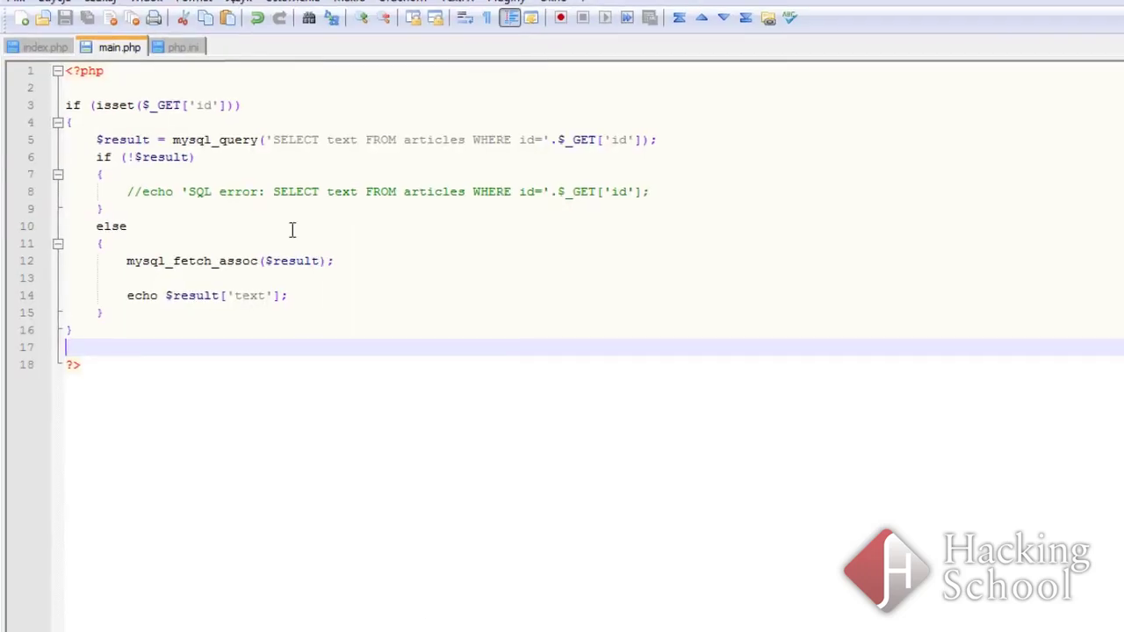
# Comment out main.php's isset condition on line 3 with // and save the file.
pyautogui.click(151, 118)
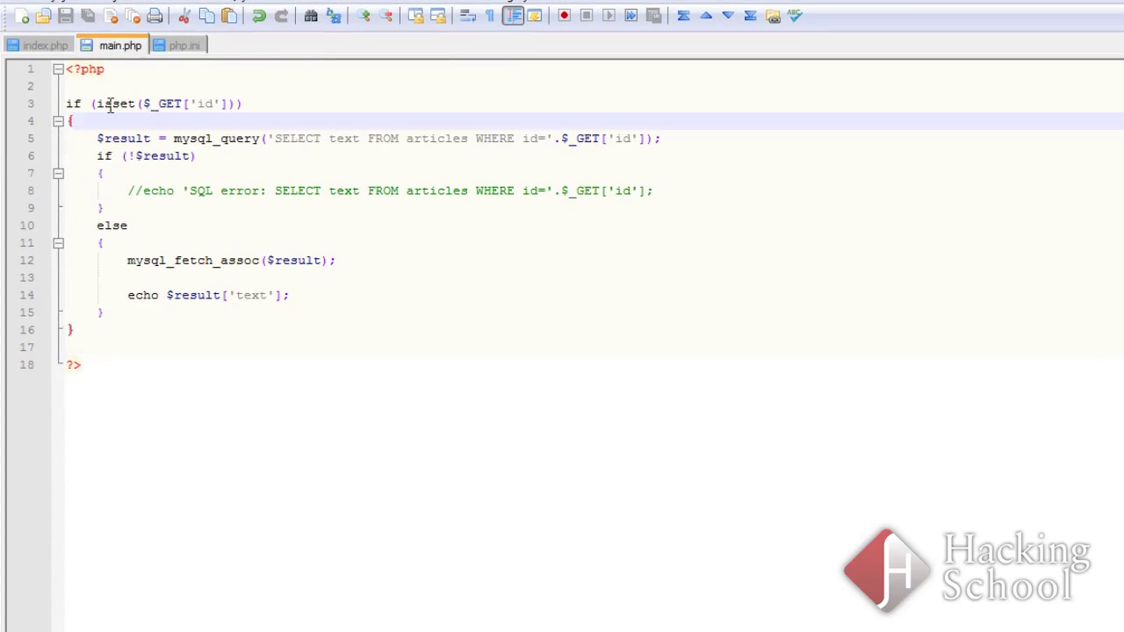
pyautogui.click(111, 105)
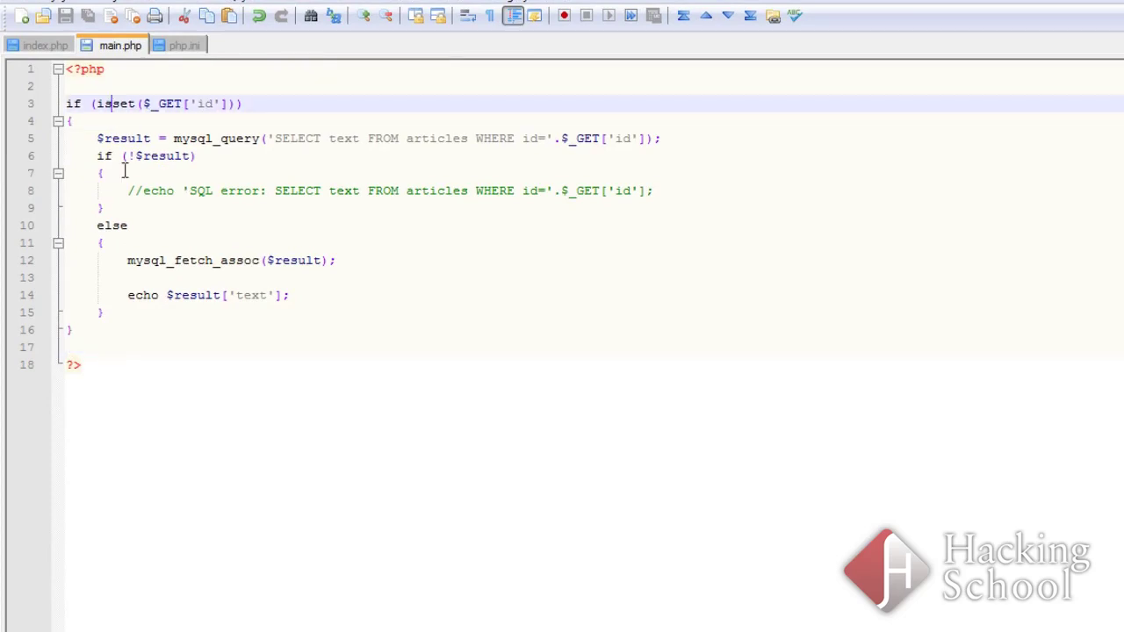
pyautogui.press('Home')
pyautogui.write('//')
pyautogui.hotkey('ctrl', 's')
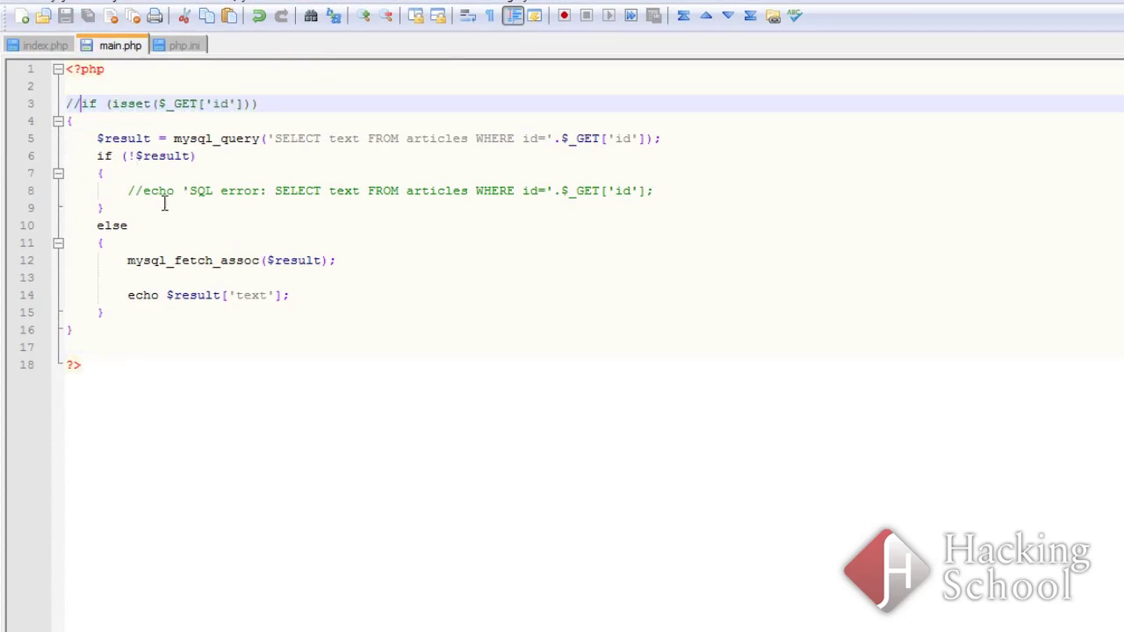
pyautogui.hotkey('alt', 'Tab')
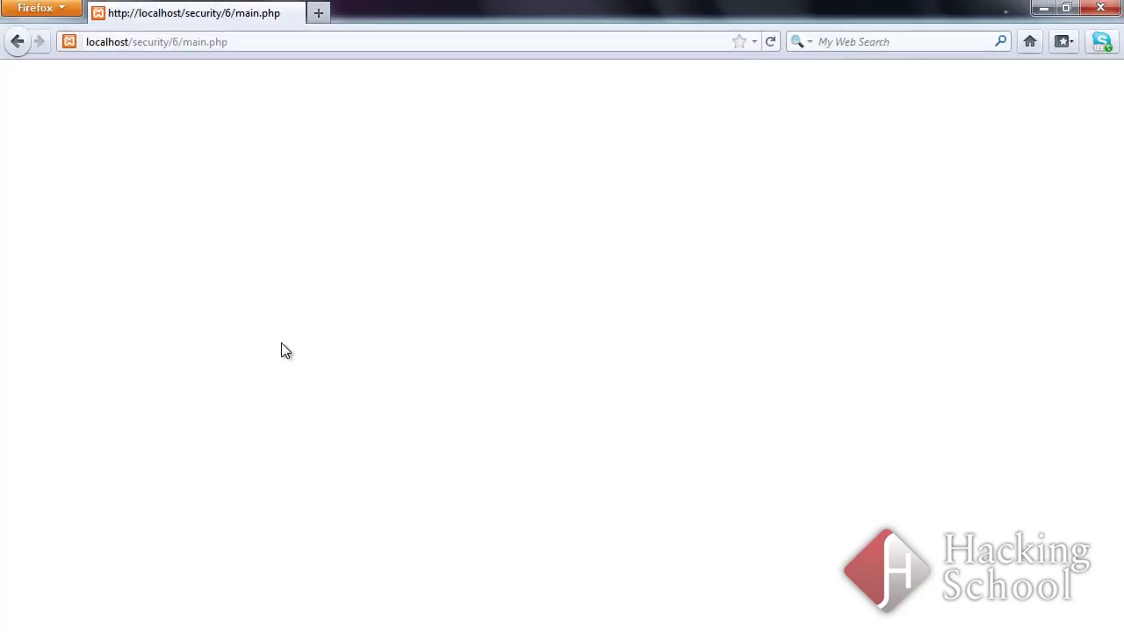
# Reload localhost/security/6/main.php, opened directly in Firefox, to check its output.
pyautogui.press('F5')
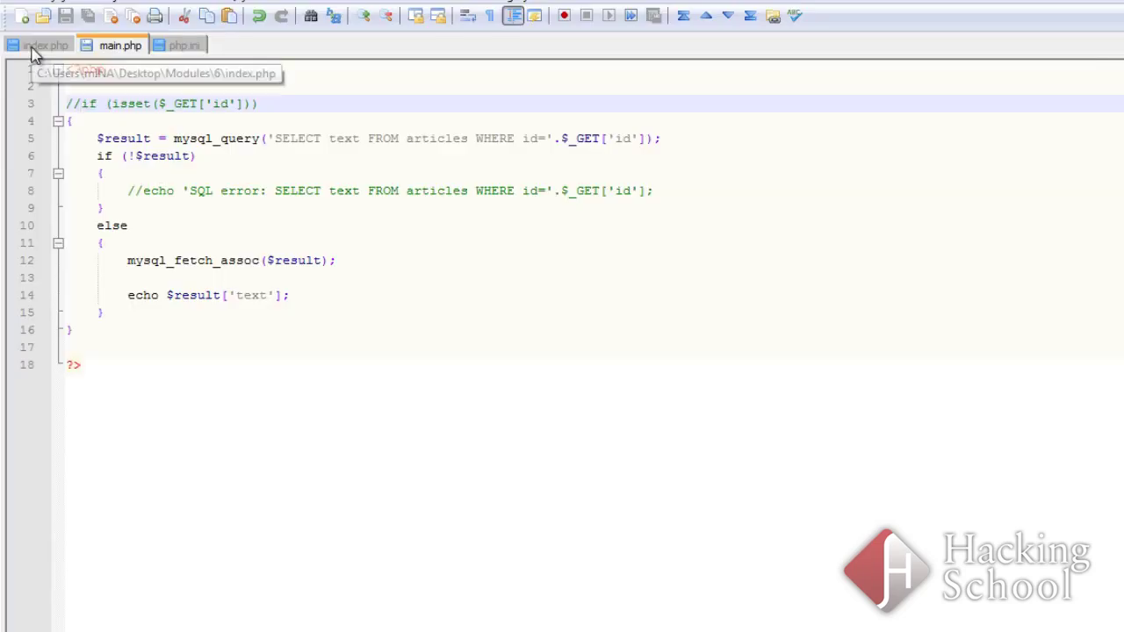
# Insert define('HEADER_RUN', 1); on line 3 of index.php and save the file.
pyautogui.click(35, 49)
pyautogui.click(125, 91)
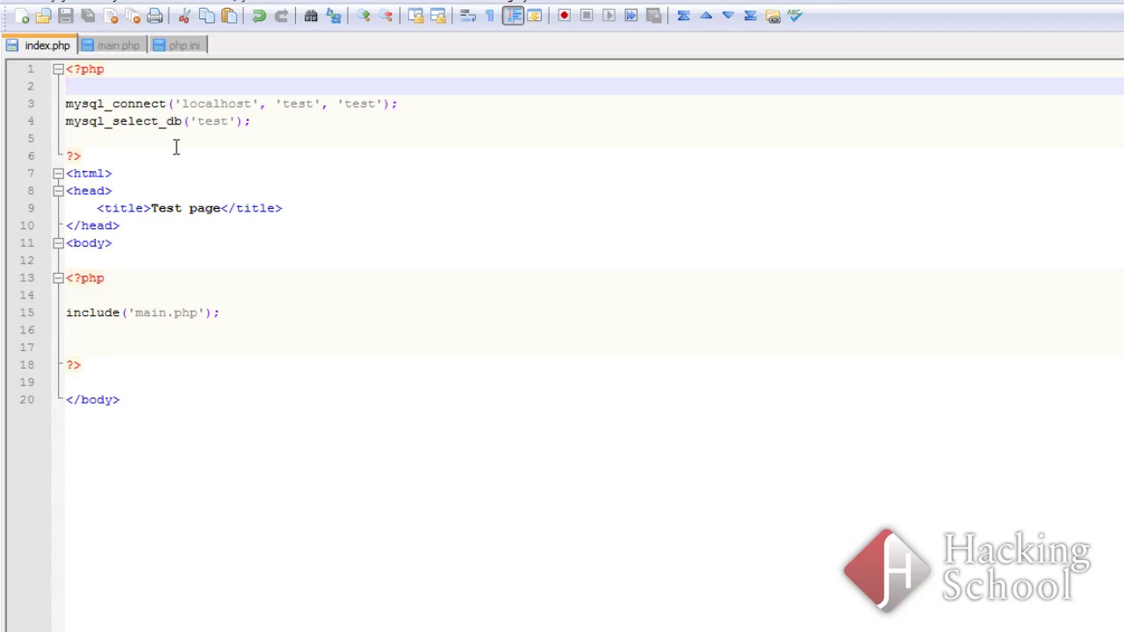
pyautogui.press('Return')
pyautogui.press('Return')
pyautogui.press('Up')
pyautogui.write('define(')
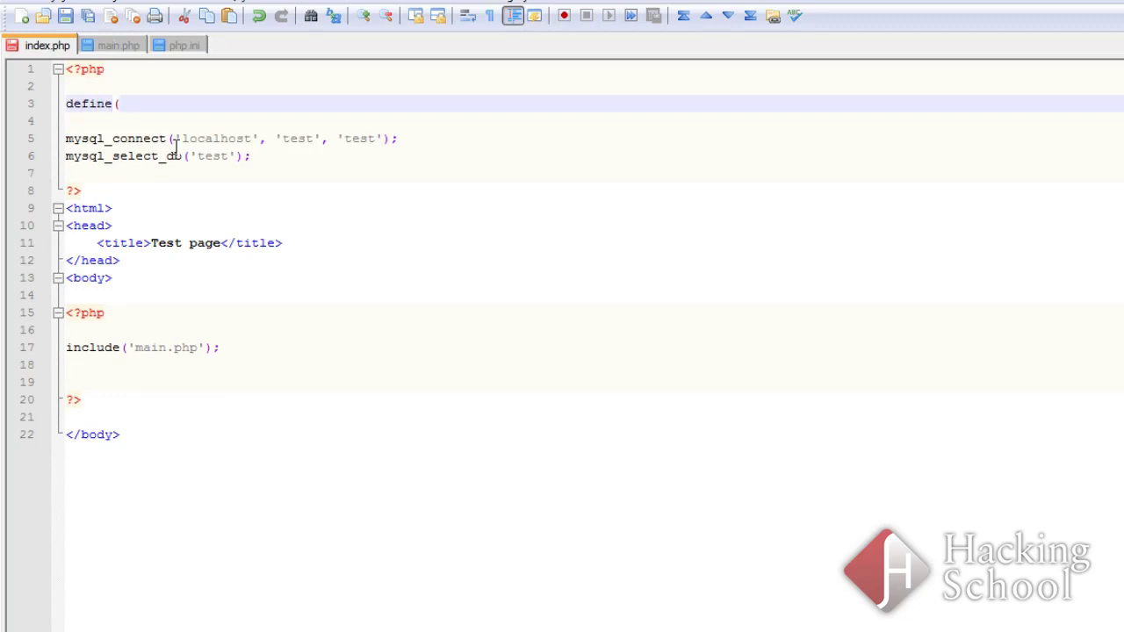
pyautogui.write("'")
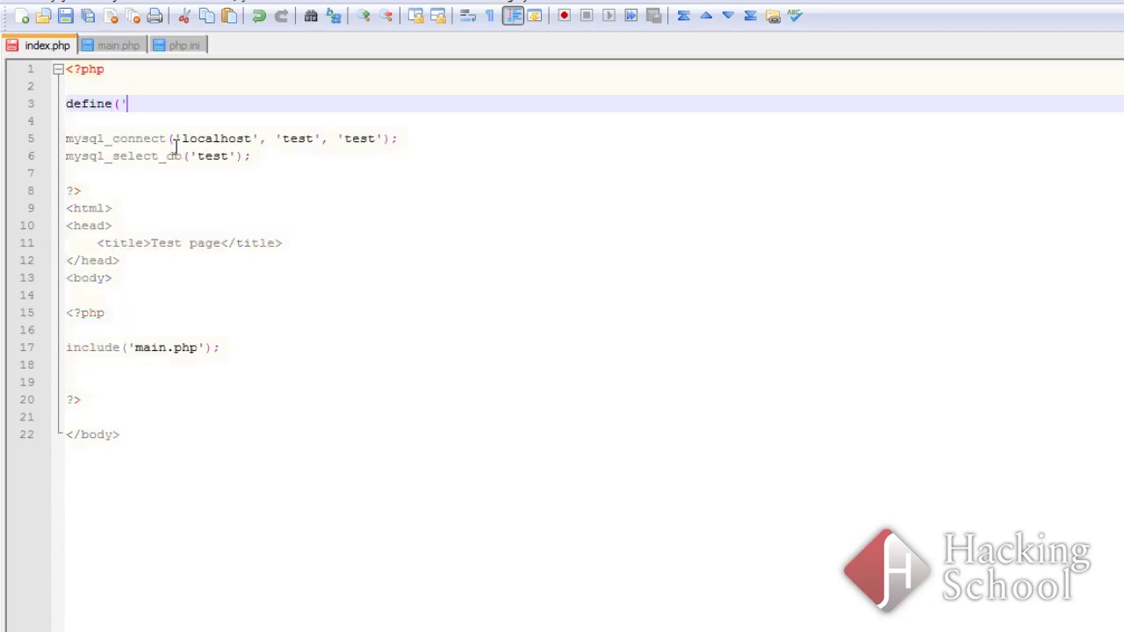
pyautogui.write('HEADER_RU')
pyautogui.write("N', 1);")
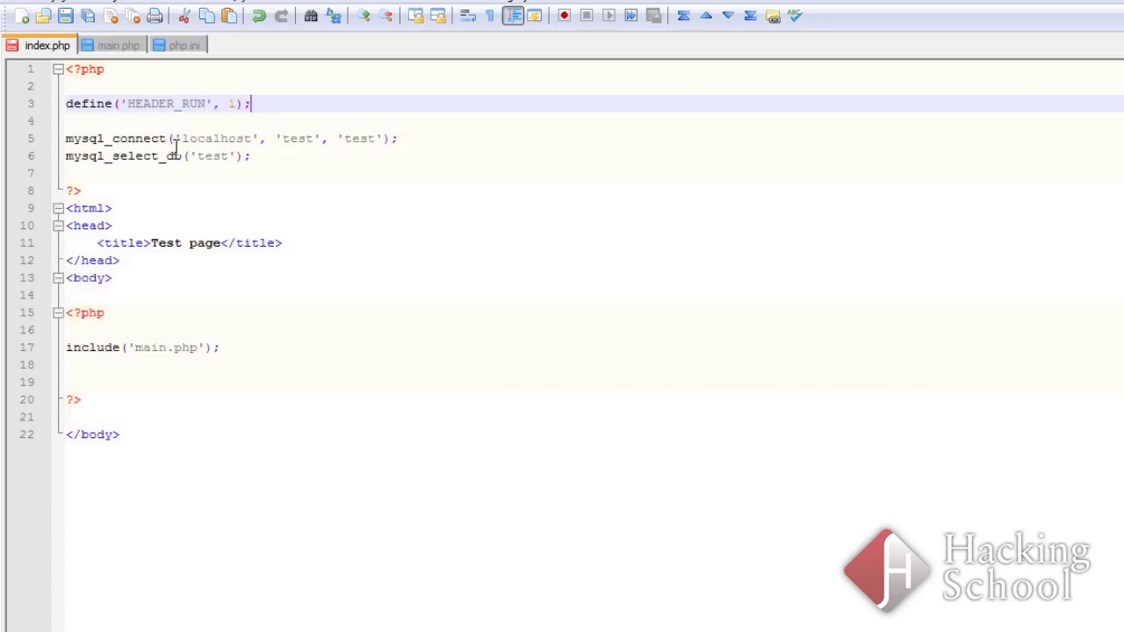
pyautogui.hotkey('ctrl', 's')
pyautogui.doubleClick(179, 103)
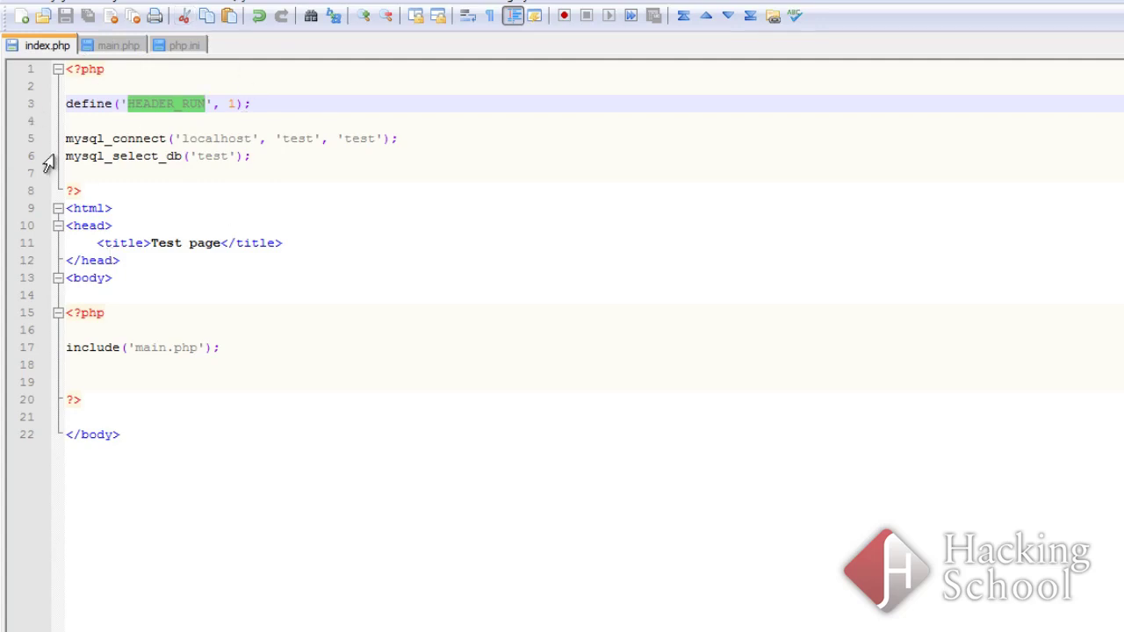
# Add an if (defined('HEADER_RUN')) { line above main.php's query code.
pyautogui.click(119, 48)
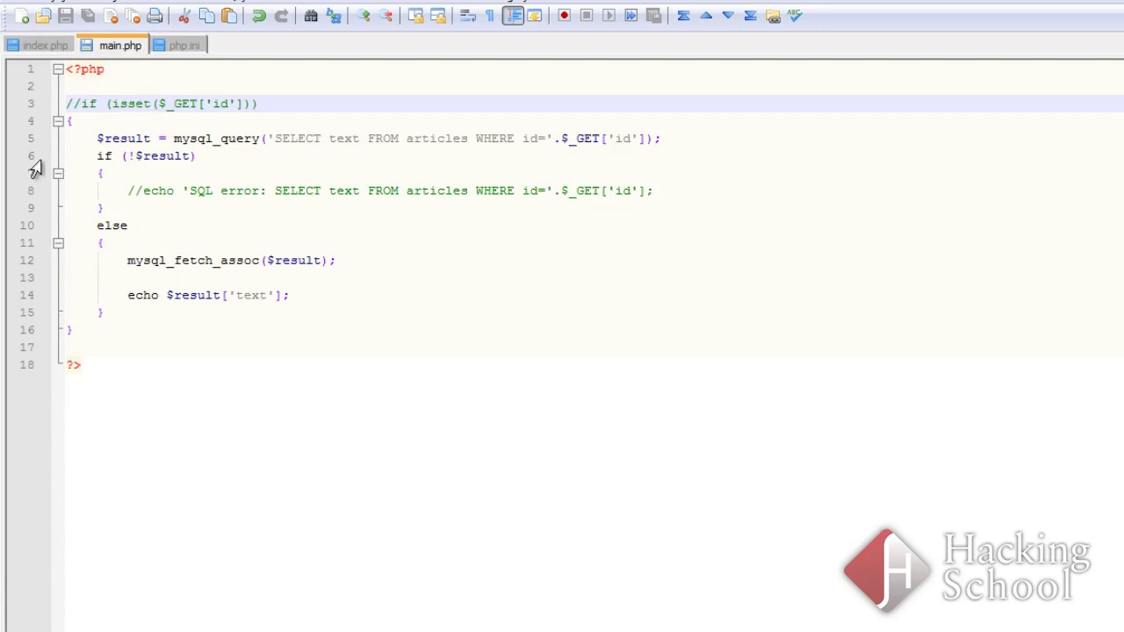
pyautogui.click(149, 75)
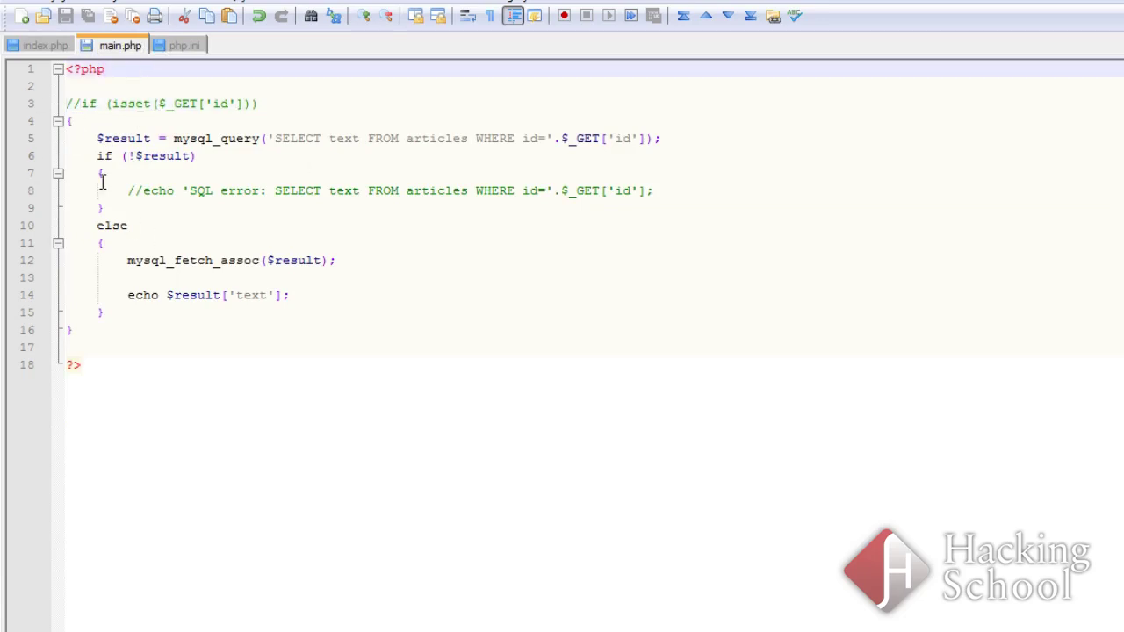
pyautogui.press('Return')
pyautogui.press('Return')
pyautogui.write('if (')
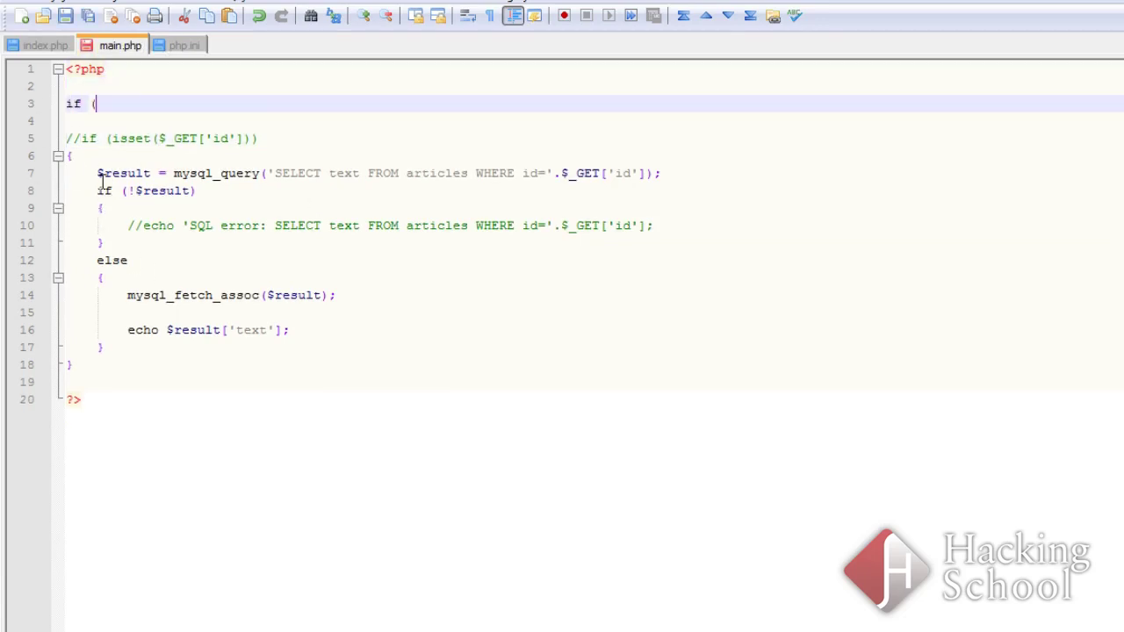
pyautogui.write('de')
pyautogui.write('fined(HEADER_RUN')
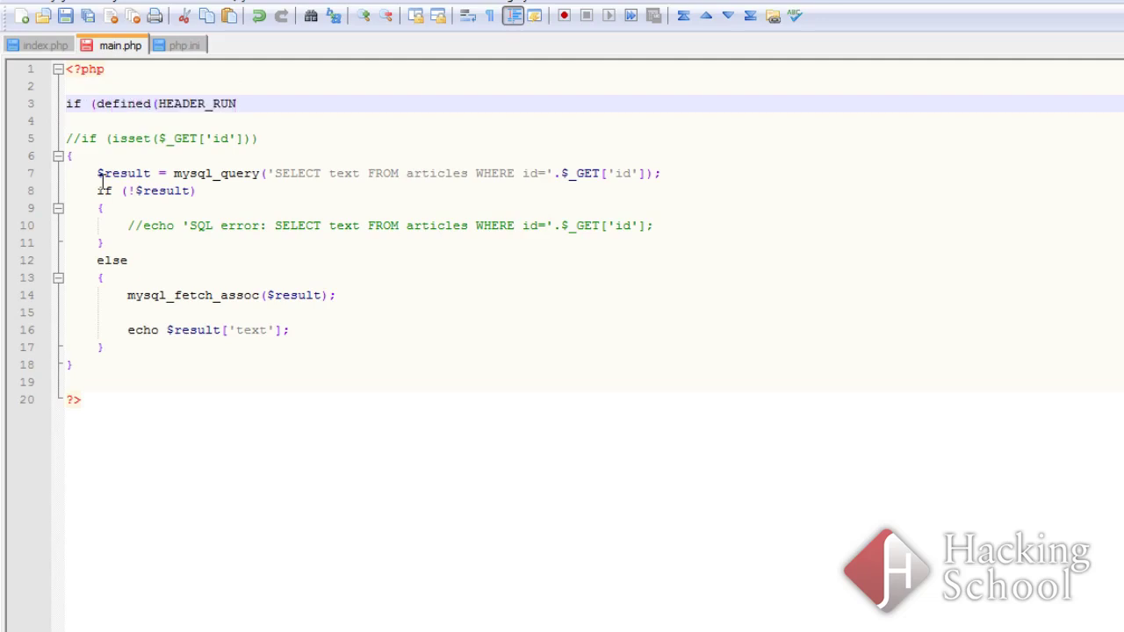
pyautogui.hotkey('ctrl', 'Left')
pyautogui.write("'")
pyautogui.press('End')
pyautogui.write("')")
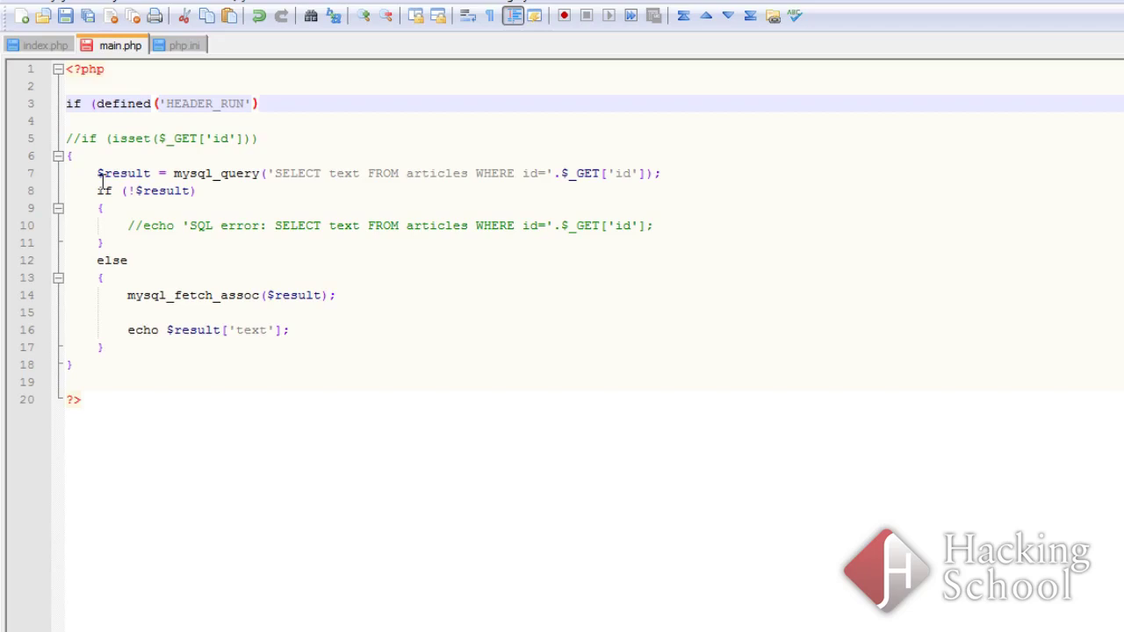
pyautogui.write(')')
pyautogui.press('Return')
pyautogui.write('{')
# Indent the query block one level, close it with }, and save main.php.
pyautogui.press('Down')
pyautogui.press('Down')
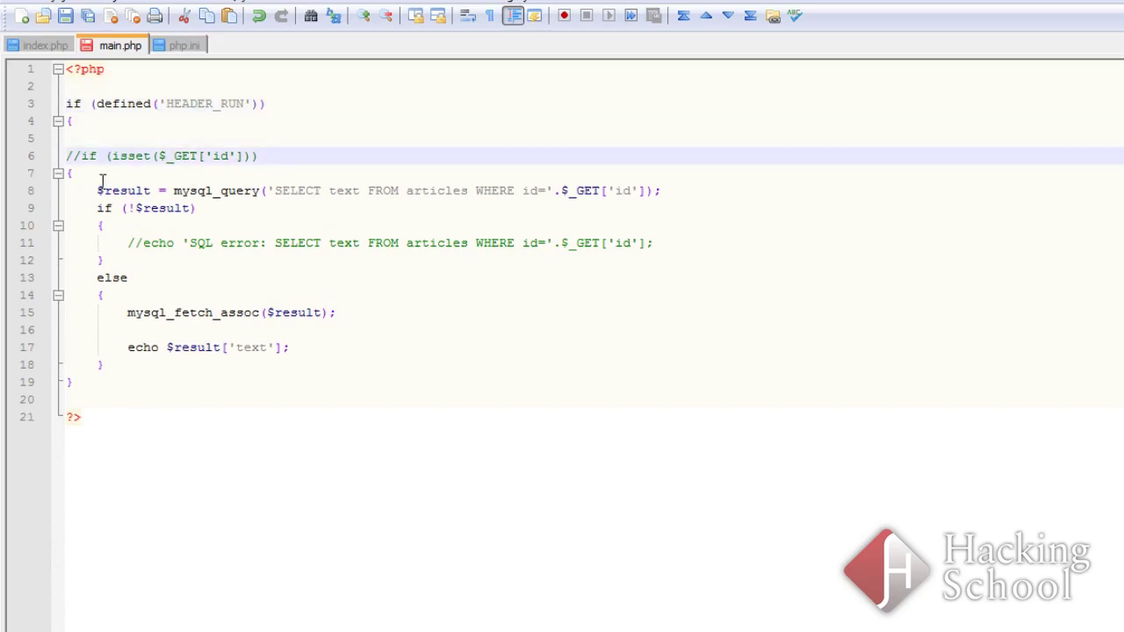
pyautogui.hotkey('shift', 'Down')
pyautogui.hotkey('shift', 'Down')
pyautogui.hotkey('shift', 'Down')
pyautogui.hotkey('shift', 'Down')
pyautogui.hotkey('shift', 'Down')
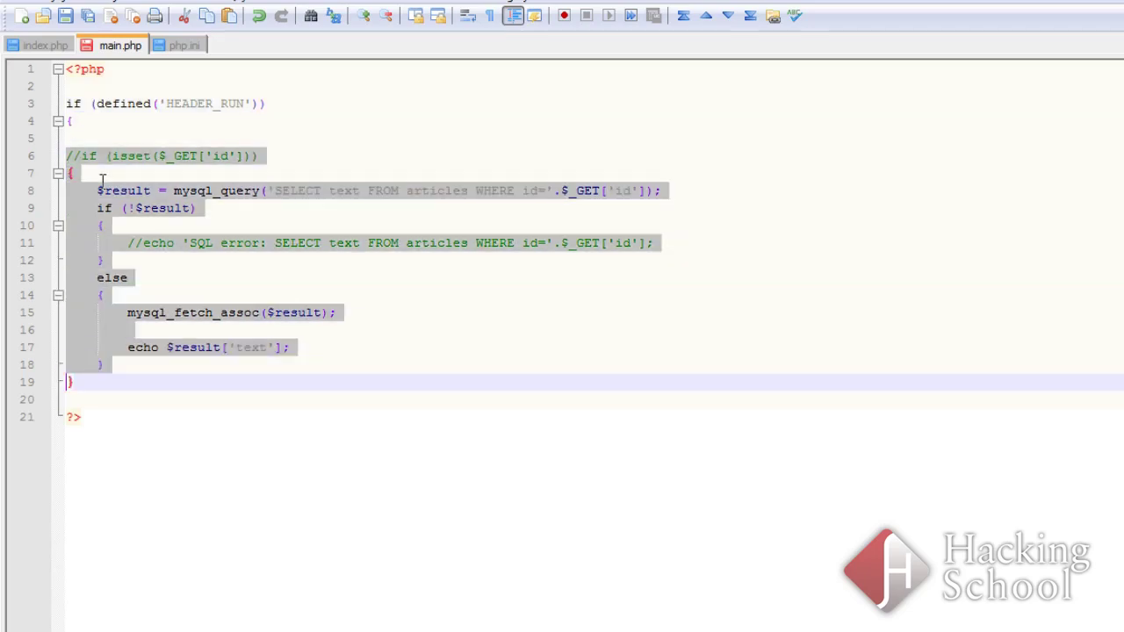
pyautogui.press('Tab')
pyautogui.press('Down')
pyautogui.press('Return')
pyautogui.press('Up')
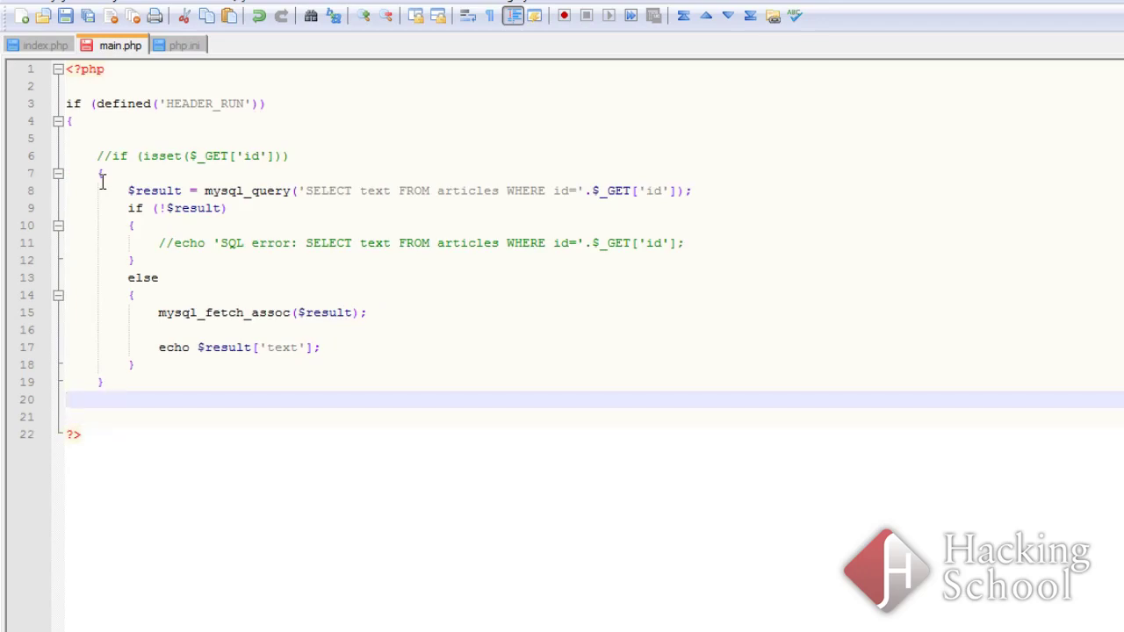
pyautogui.write('}')
pyautogui.hotkey('ctrl', 's')
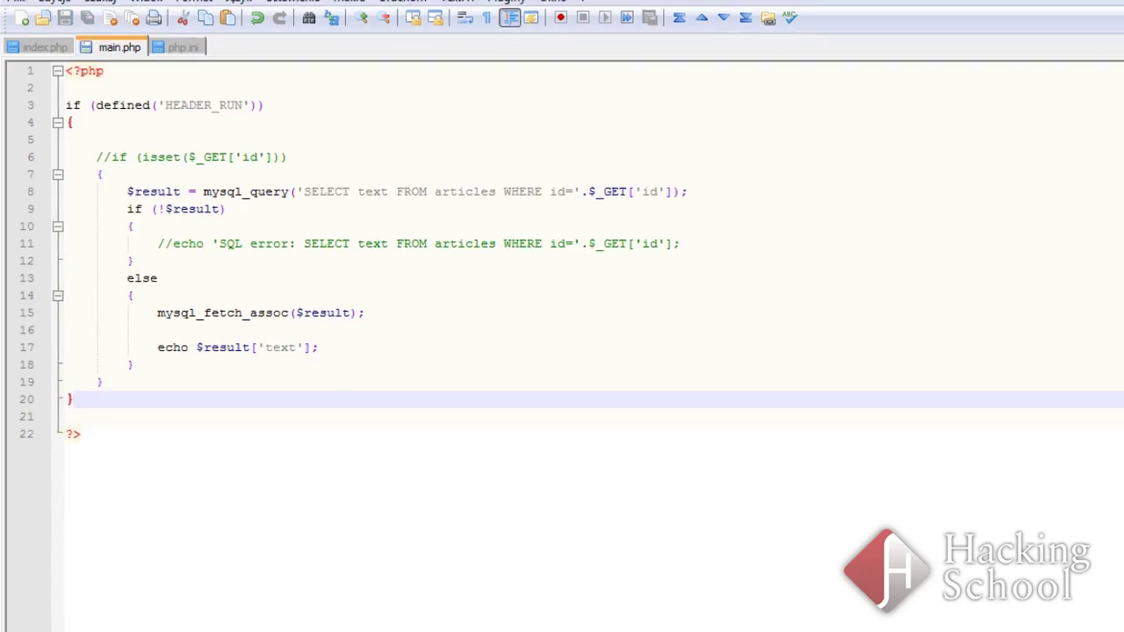
# Reload main.php in Firefox to confirm it now returns a blank page.
pyautogui.press('F5')
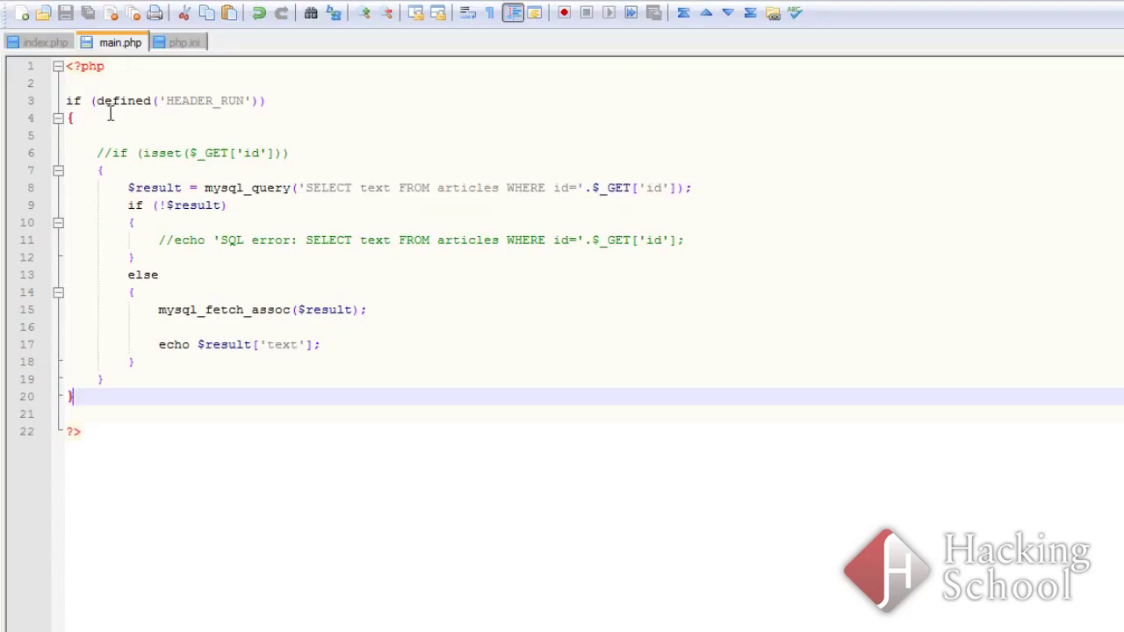
# Negate the condition to if (!defined('HEADER_RUN')) with a { die('hack'); } body.
pyautogui.click(100, 104)
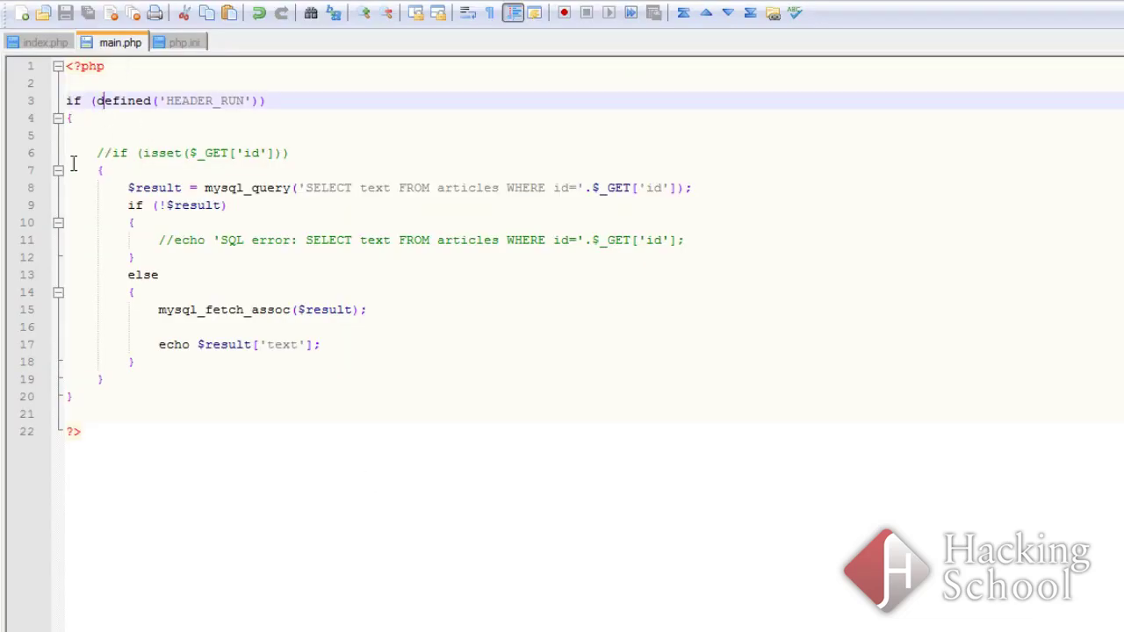
pyautogui.write('!')
pyautogui.press('End')
pyautogui.press('Return')
pyautogui.write('{')
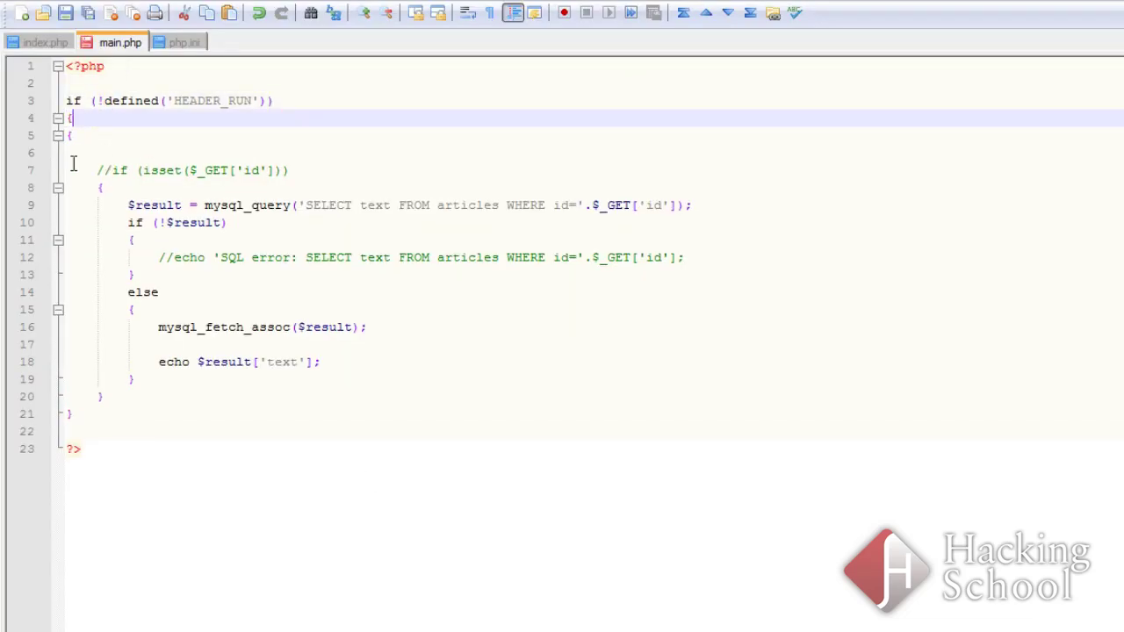
pyautogui.press('Return')
pyautogui.press('Return')
pyautogui.write('}')
pyautogui.press('Up')
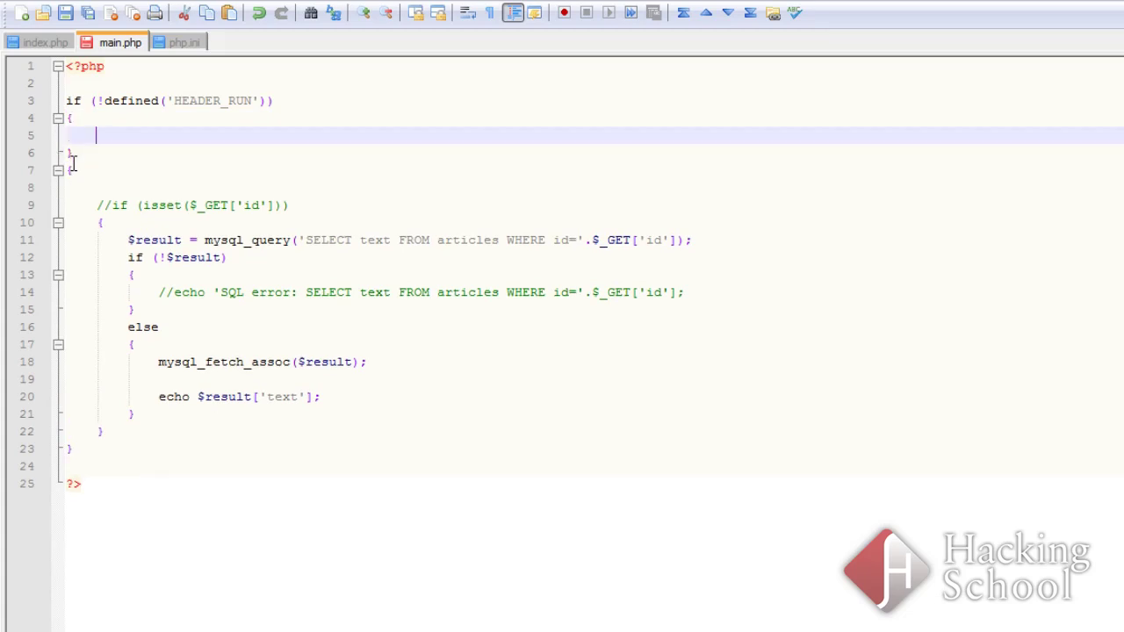
pyautogui.write("die('ha")
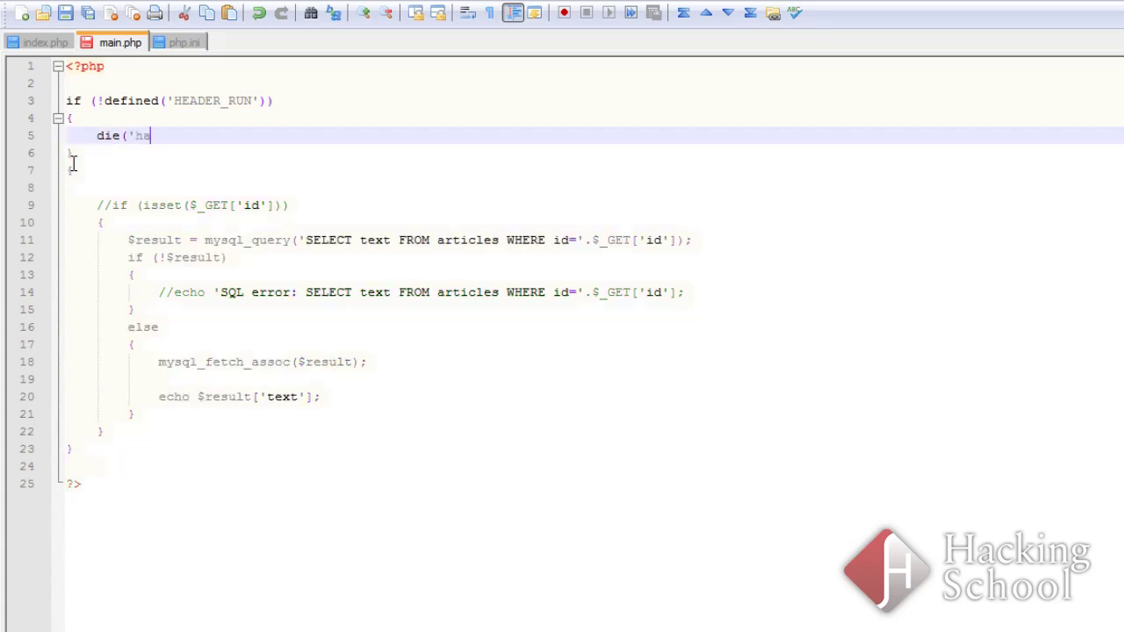
pyautogui.write("ck');")
# Save main.php, reload it in Firefox to see 'hack', then select the guard lines.
pyautogui.press('Down')
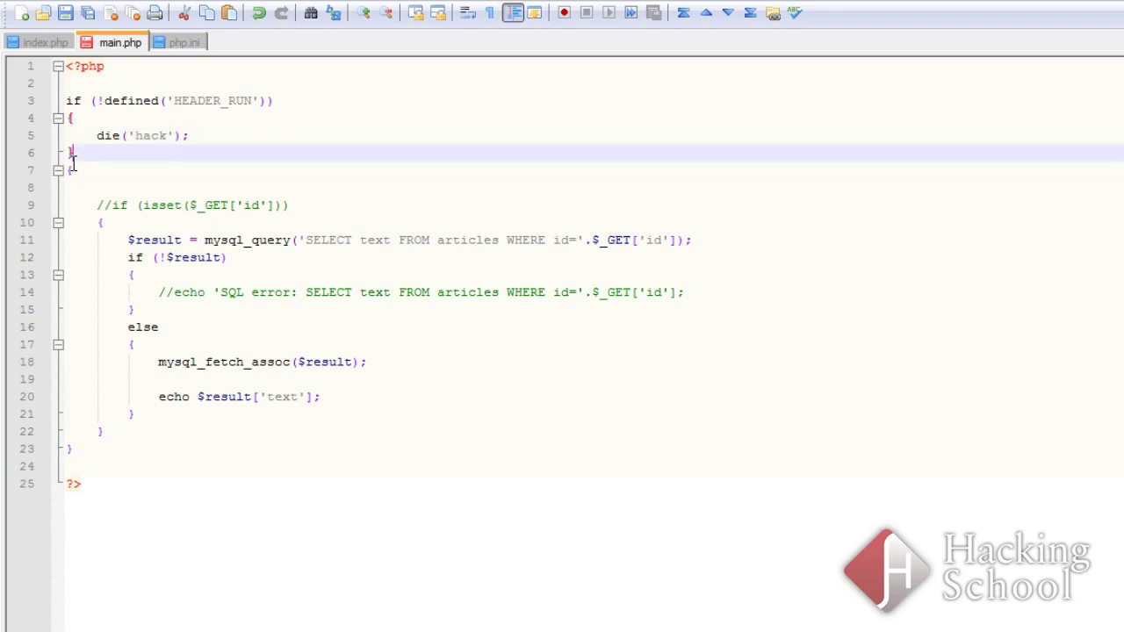
pyautogui.press('Down')
pyautogui.press('Up')
pyautogui.press('Return')
pyautogui.hotkey('ctrl', 's')
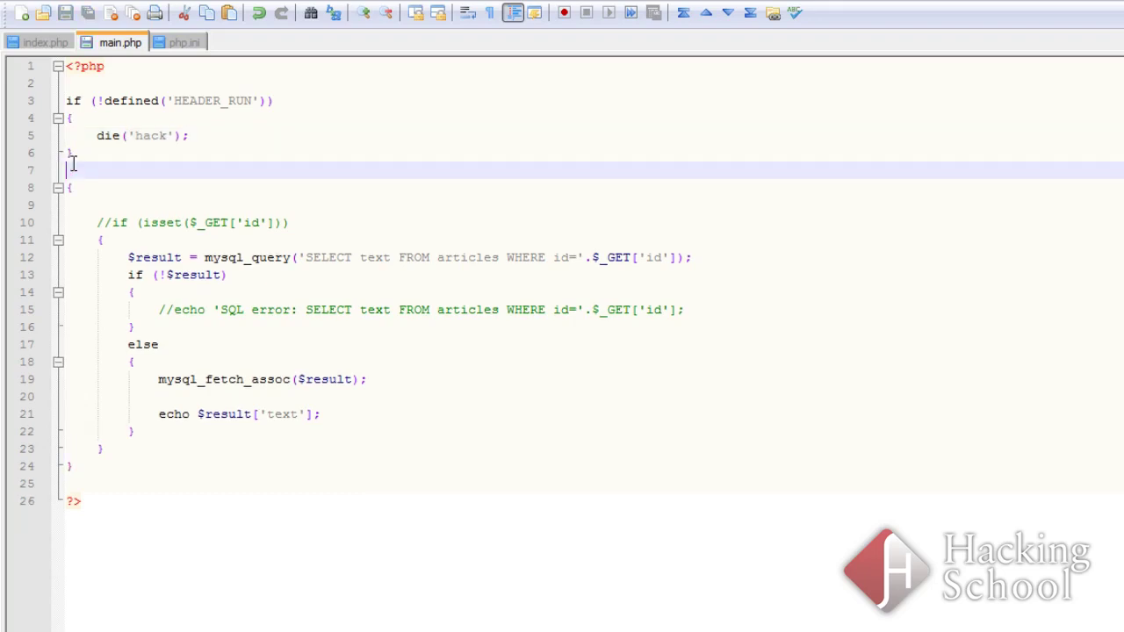
pyautogui.hotkey('alt', 'Tab')
pyautogui.press('F5')
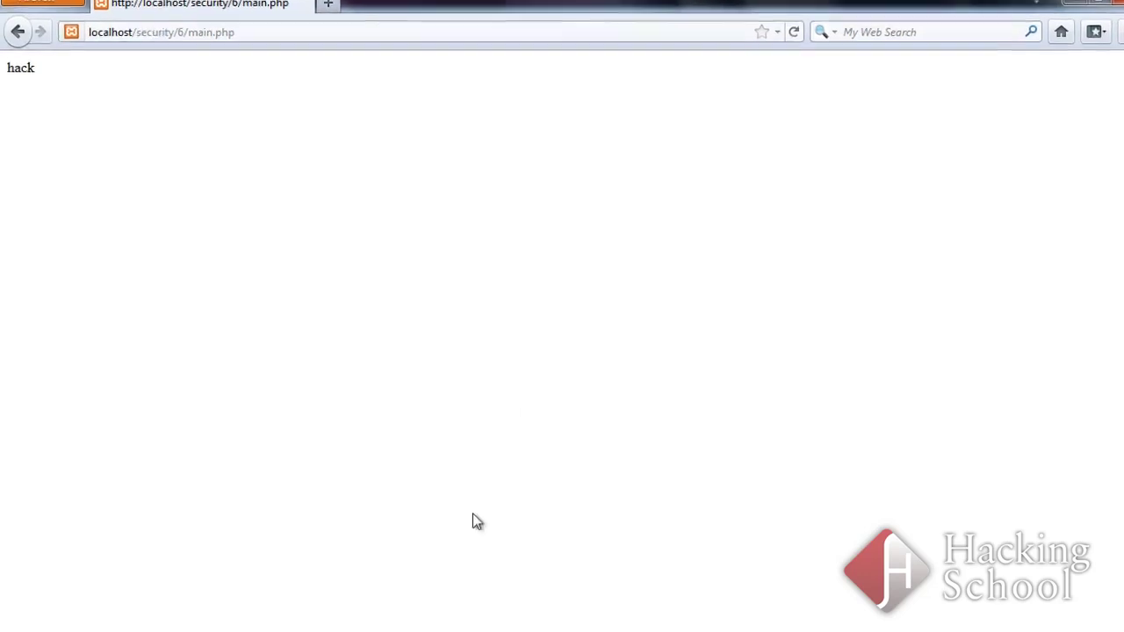
pyautogui.hotkey('alt', 'Tab')
pyautogui.moveTo(166, 160); pyautogui.dragTo(19, 98)
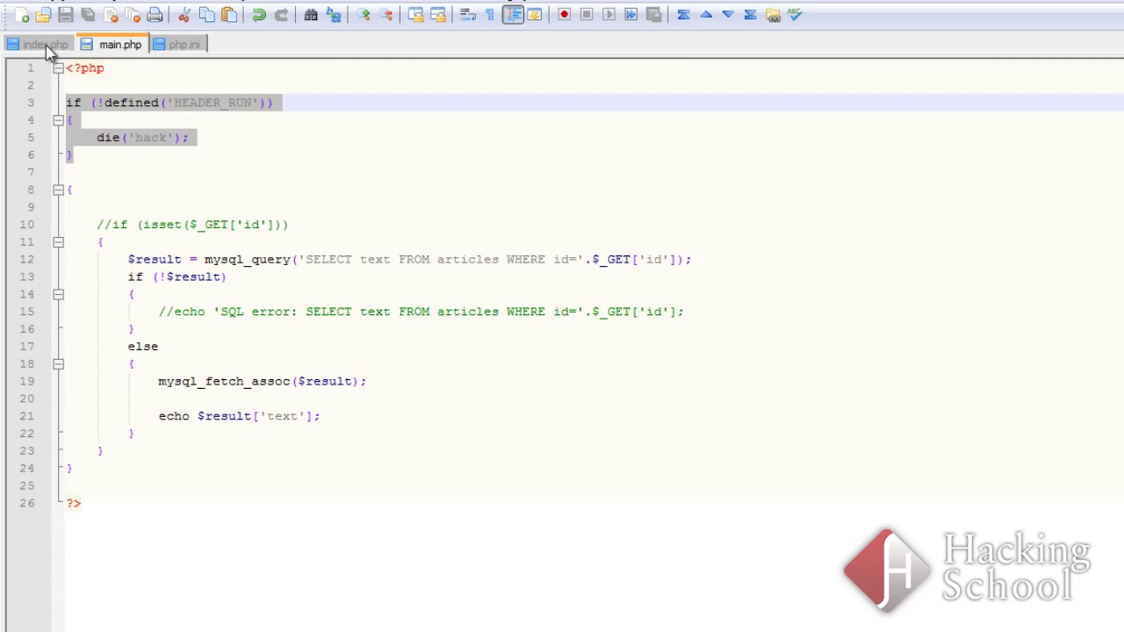
# Compare index.php's HEADER_RUN definition with main.php's guard.
pyautogui.click(45, 45)
pyautogui.click(118, 44)
pyautogui.click(45, 42)
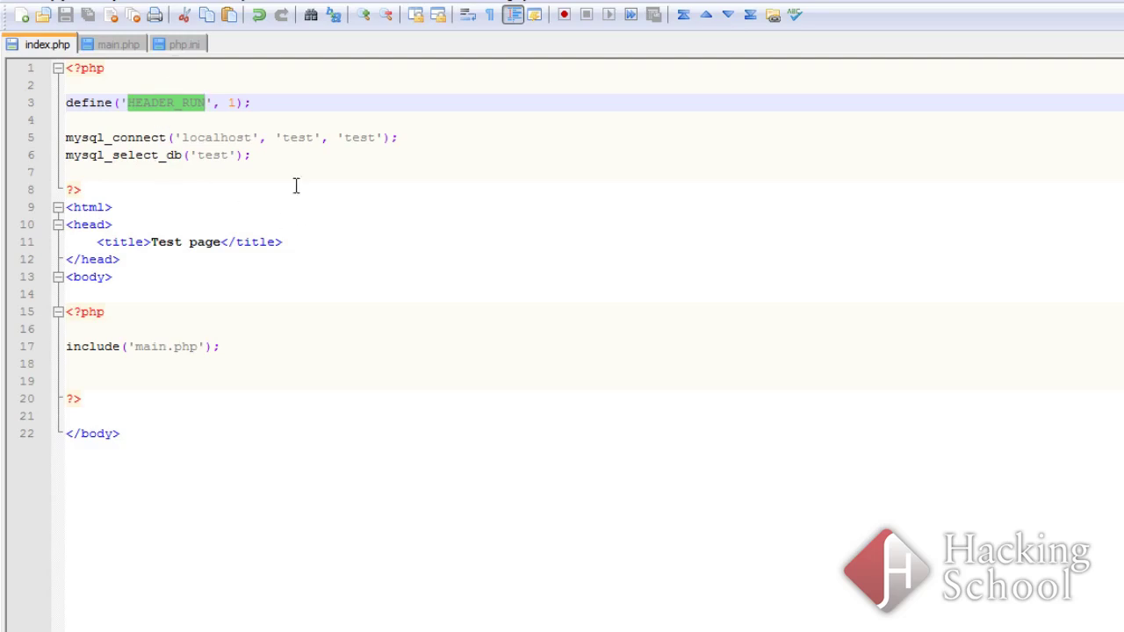
pyautogui.click(109, 45)
# Comment out the guard's if line and die('hack') with //, then reload main.php in Firefox.
pyautogui.click(86, 123)
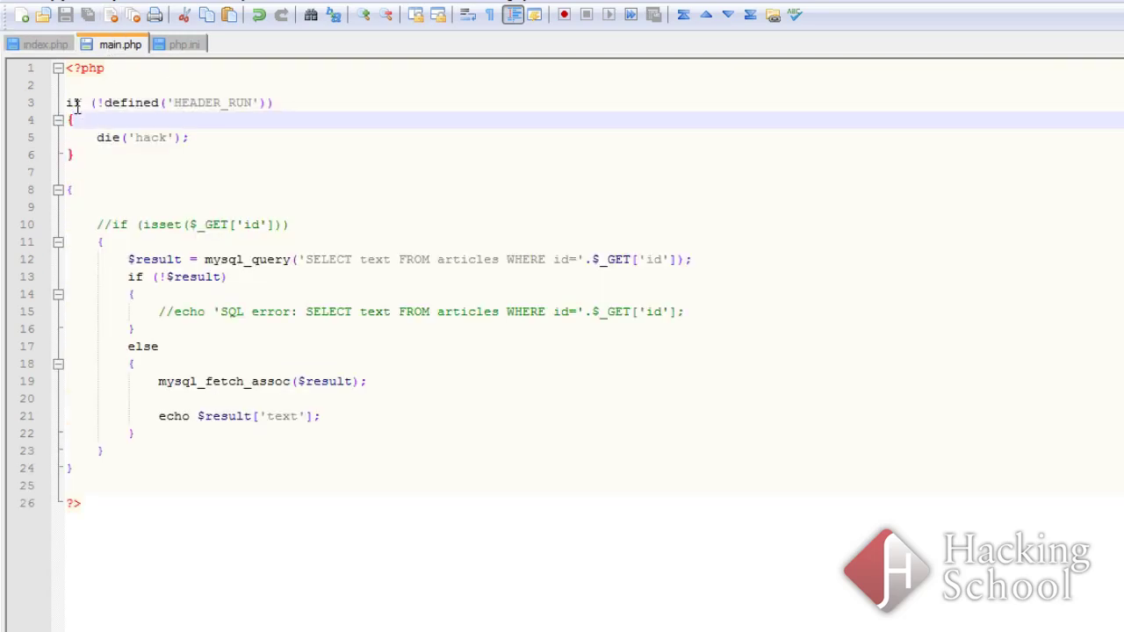
pyautogui.click(76, 104)
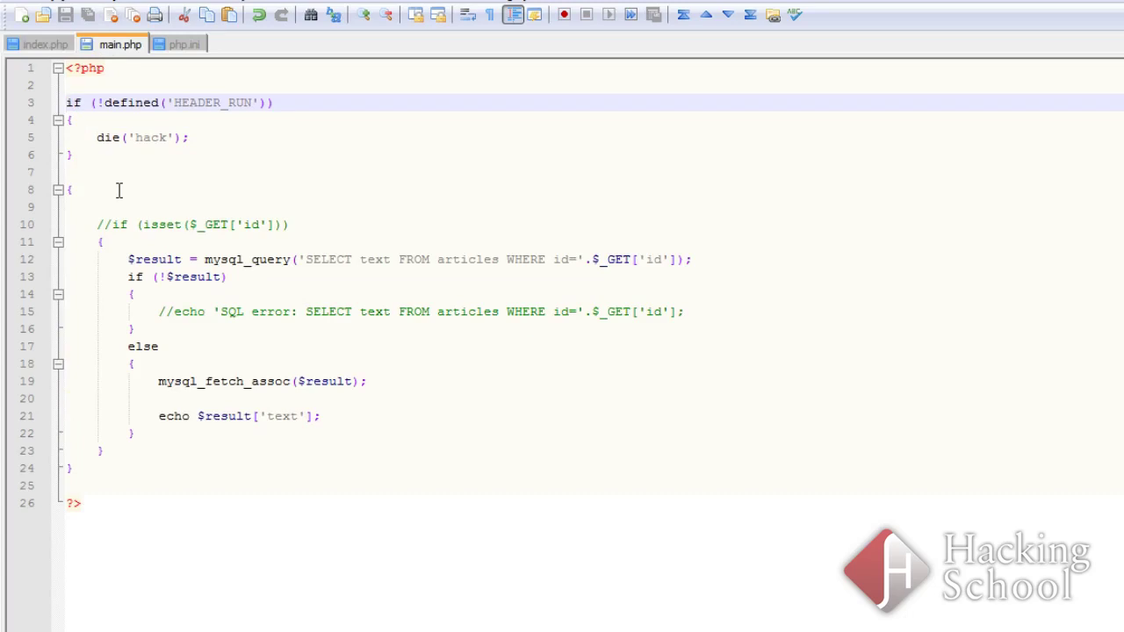
pyautogui.write('//')
pyautogui.click(72, 137)
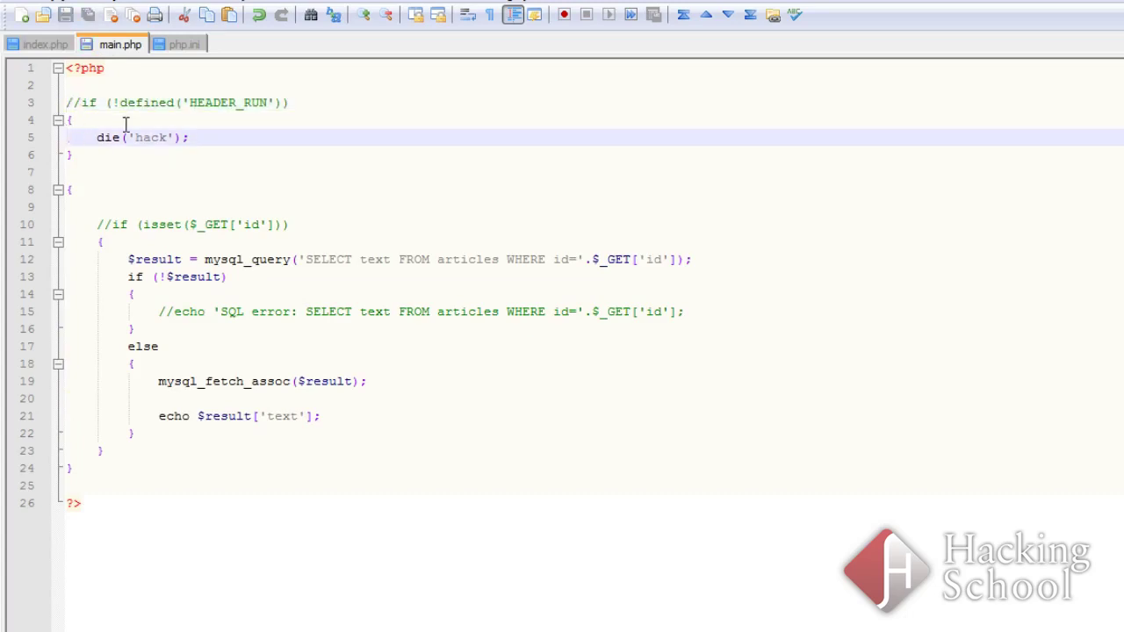
pyautogui.write('//')
pyautogui.hotkey('alt', 'Tab')
pyautogui.press('F5')
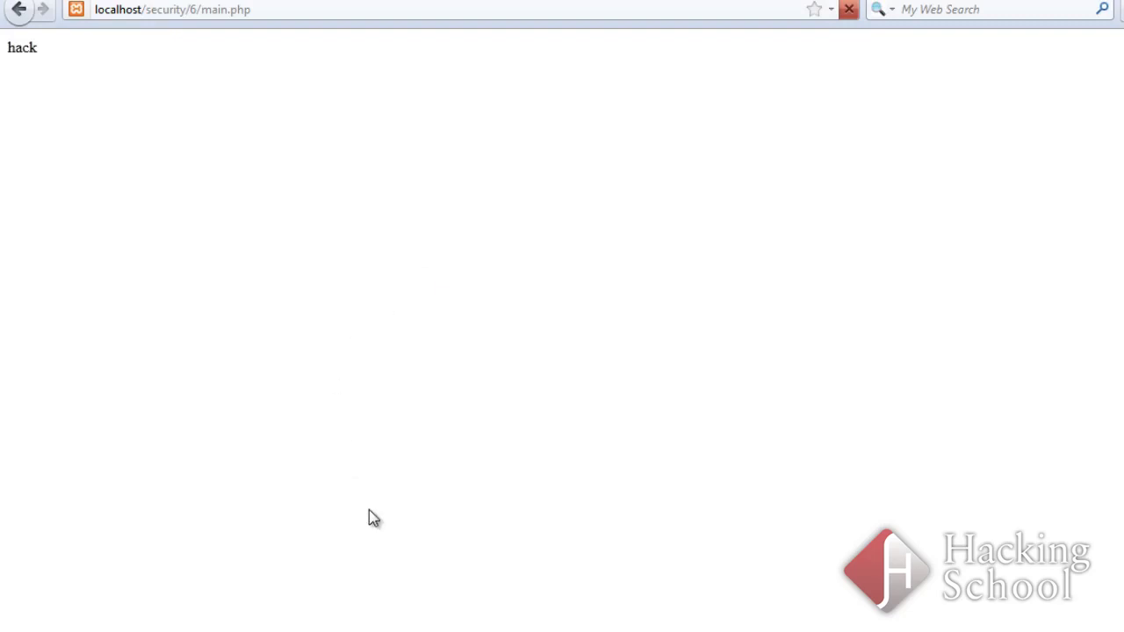
pyautogui.hotkey('alt', 'Tab')
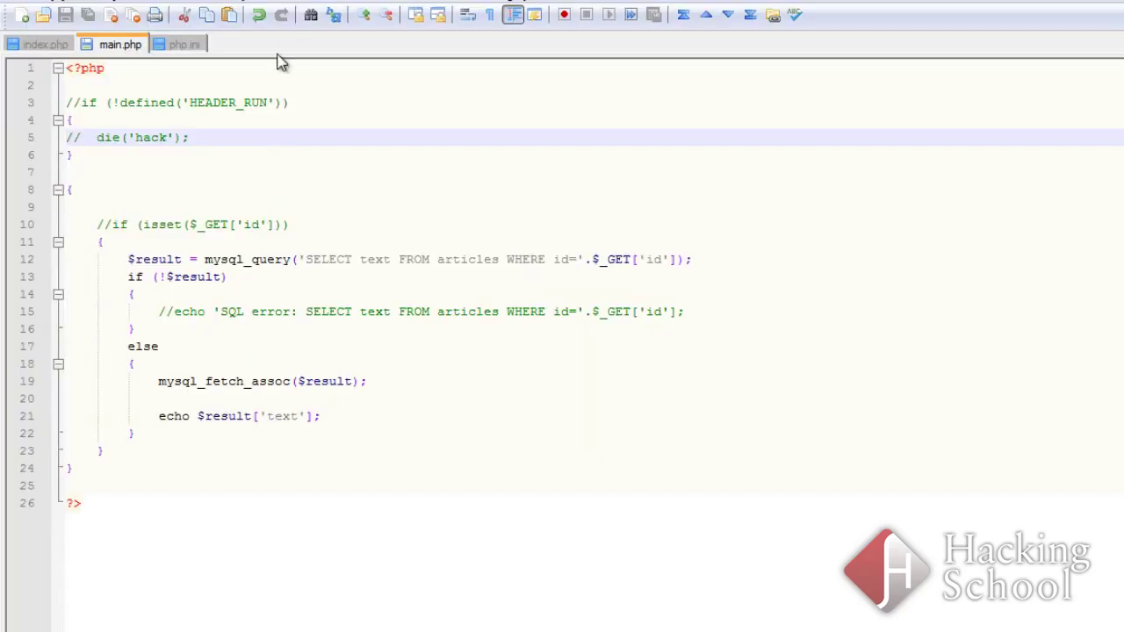
# Change display_errors from On to Off in php.ini's error settings and save.
pyautogui.click(186, 44)
pyautogui.click(276, 208)
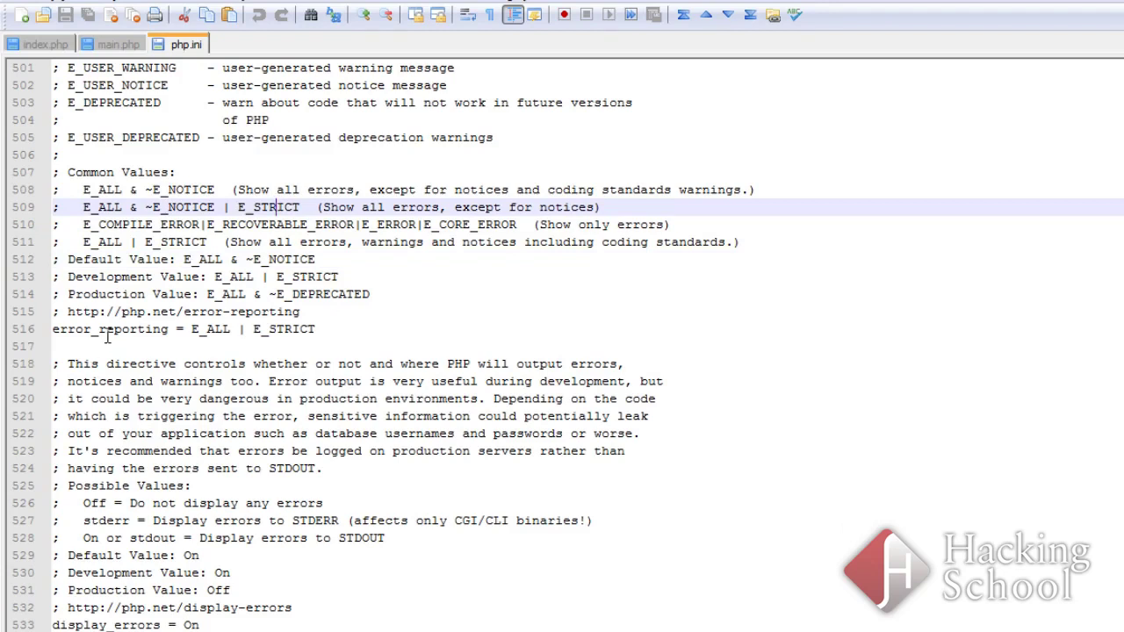
pyautogui.doubleClick(140, 325)
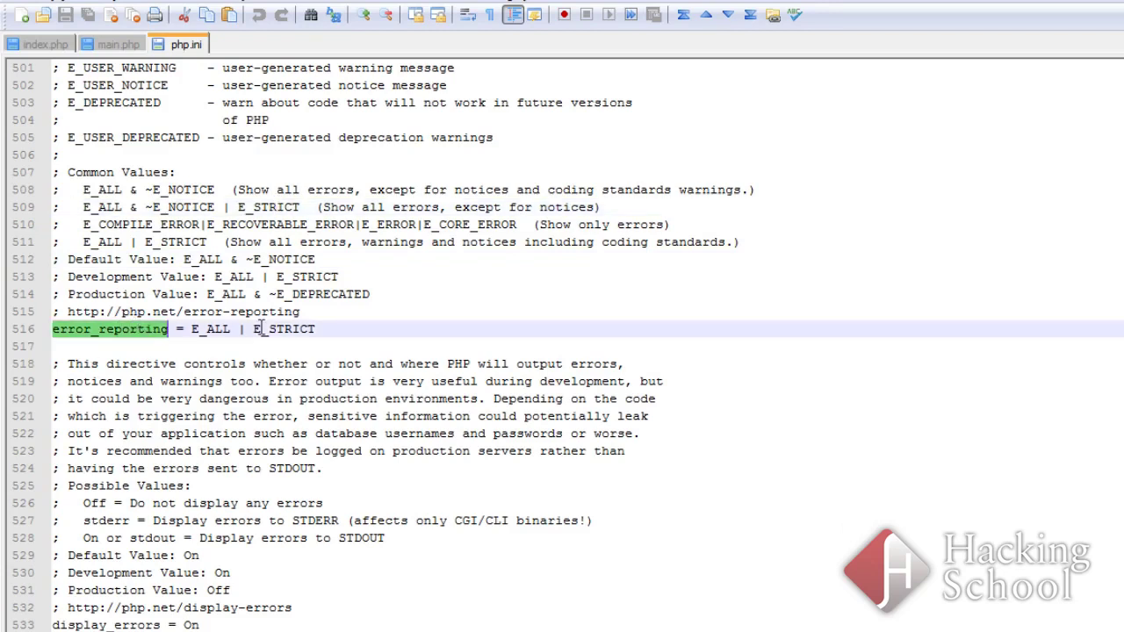
pyautogui.moveTo(340, 331); pyautogui.dragTo(18, 337)
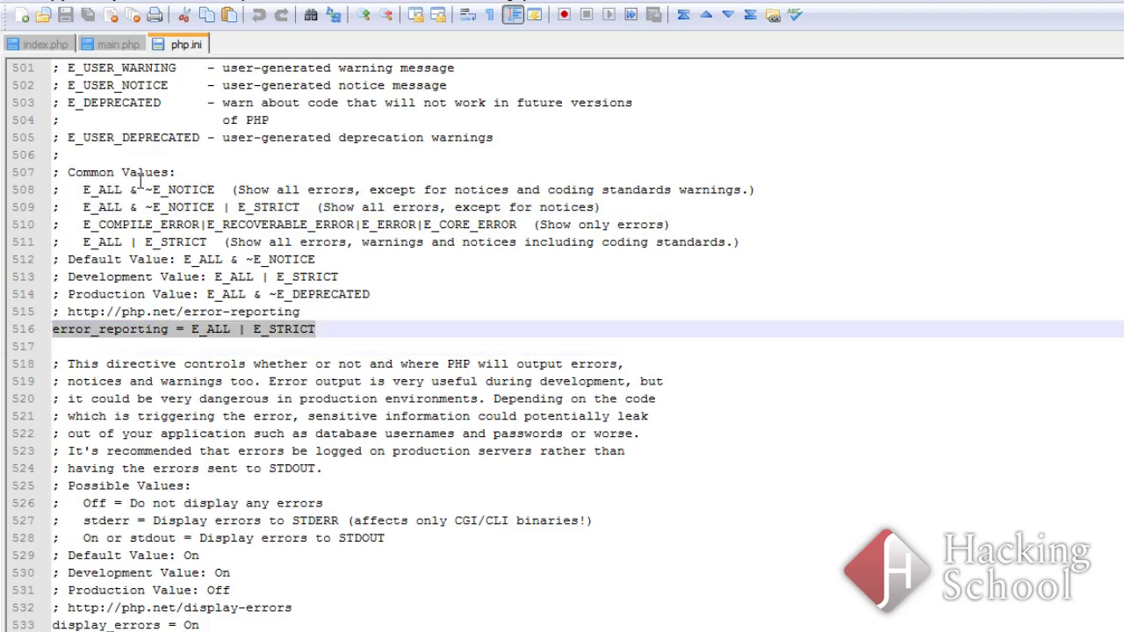
pyautogui.scroll(2, 190, 189)
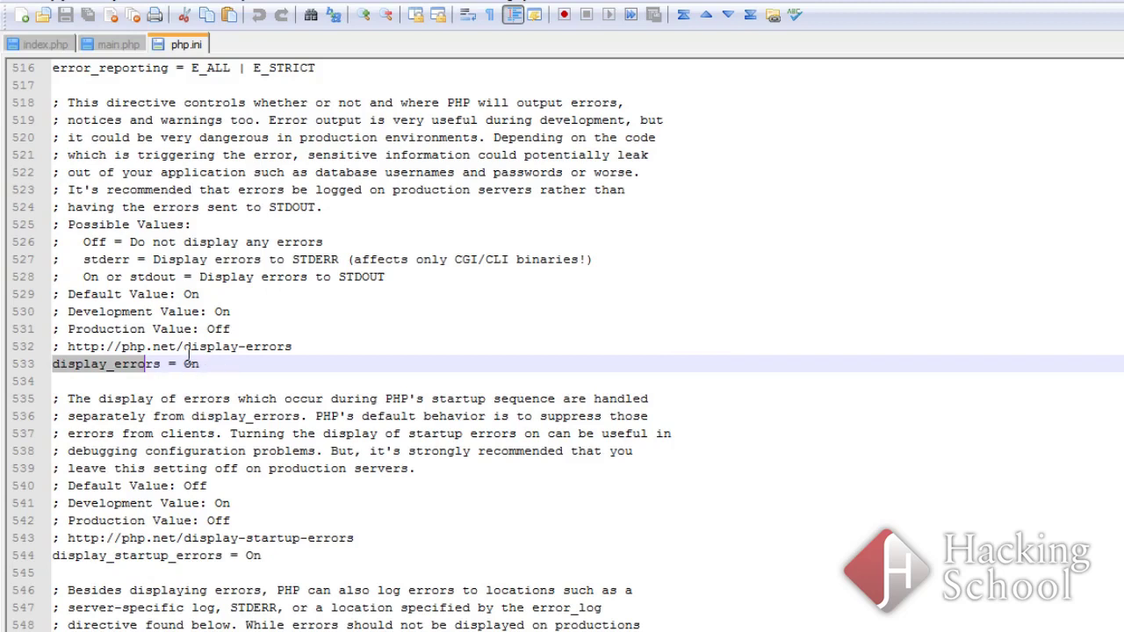
pyautogui.click(229, 357)
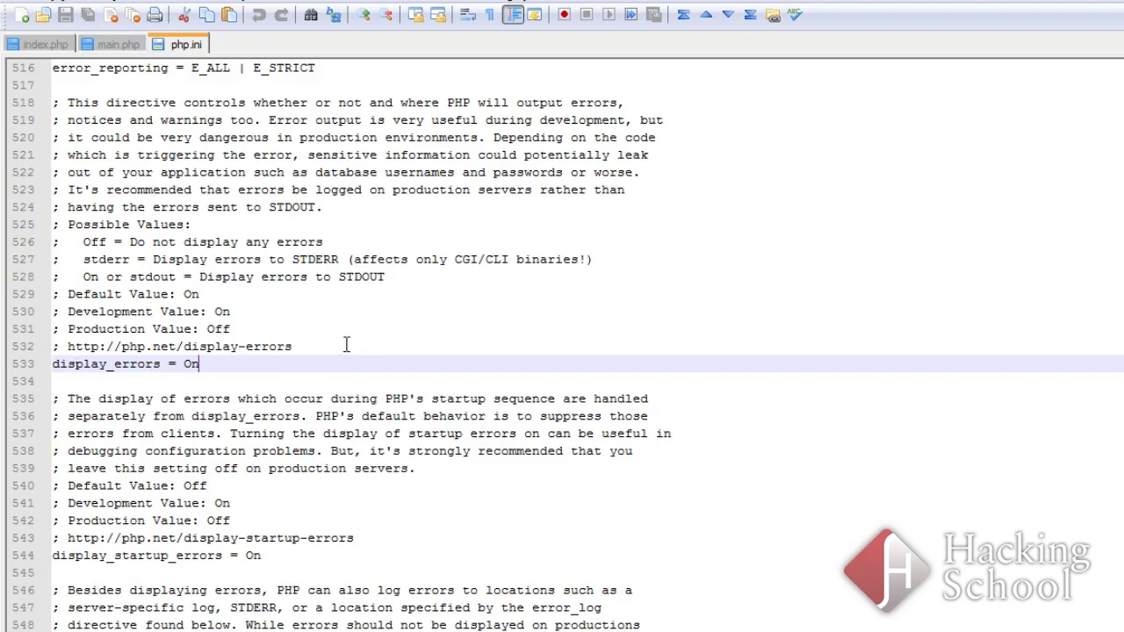
pyautogui.press('BackSpace')
pyautogui.write('ff')
pyautogui.hotkey('ctrl', 's')
# Restart Apache in the XAMPP Control Panel using Stop, then Start.
pyautogui.click(325, 562)
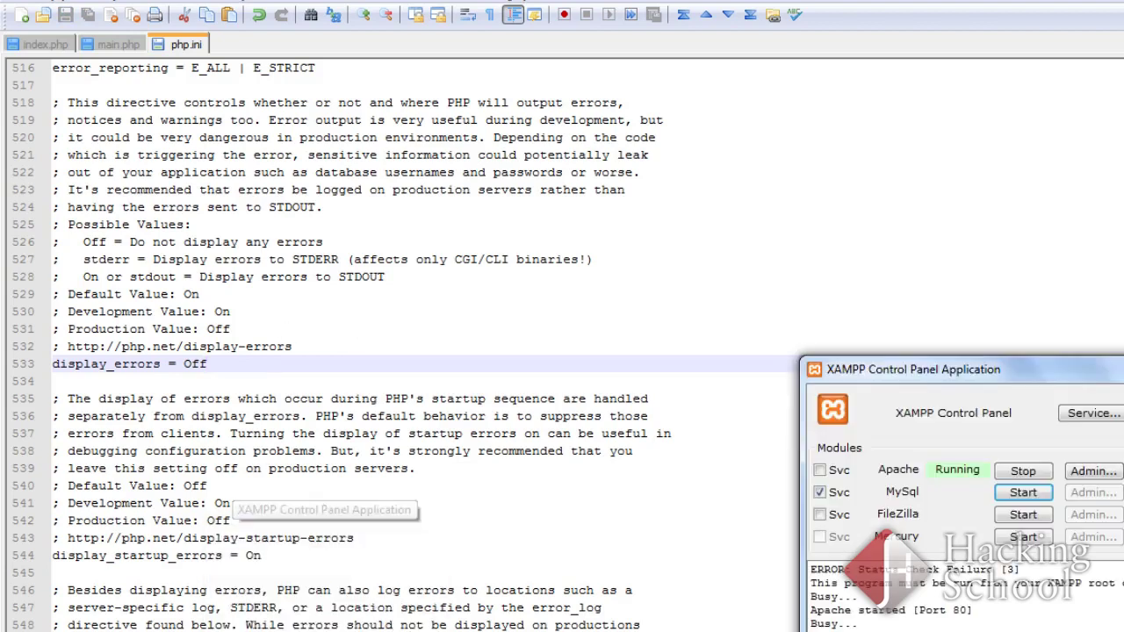
pyautogui.click(1023, 471)
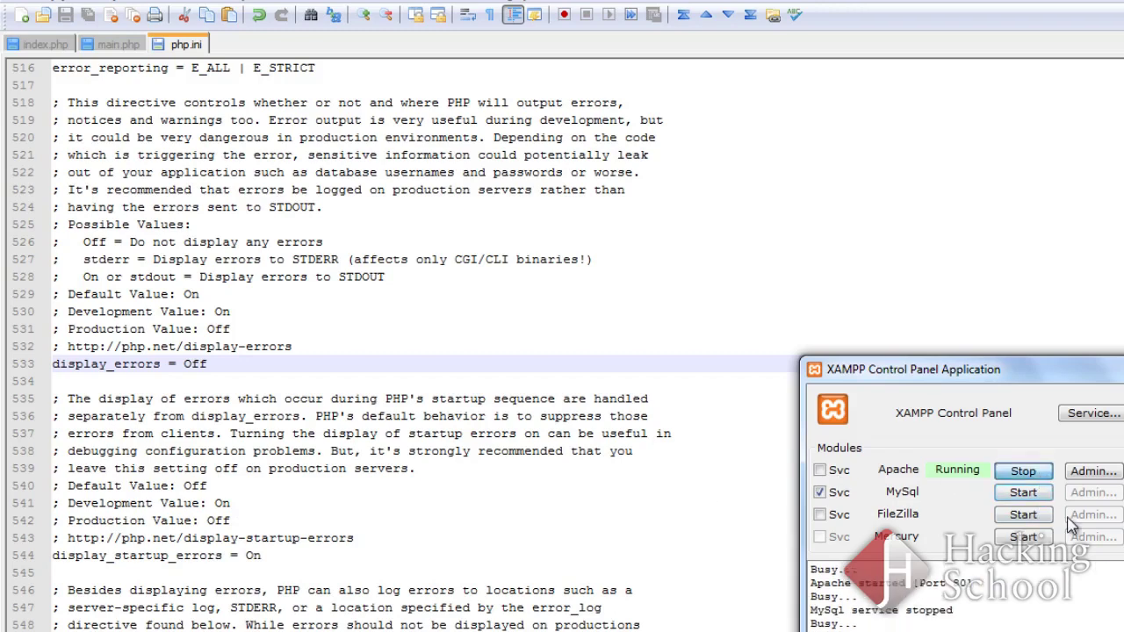
pyautogui.click(1038, 477)
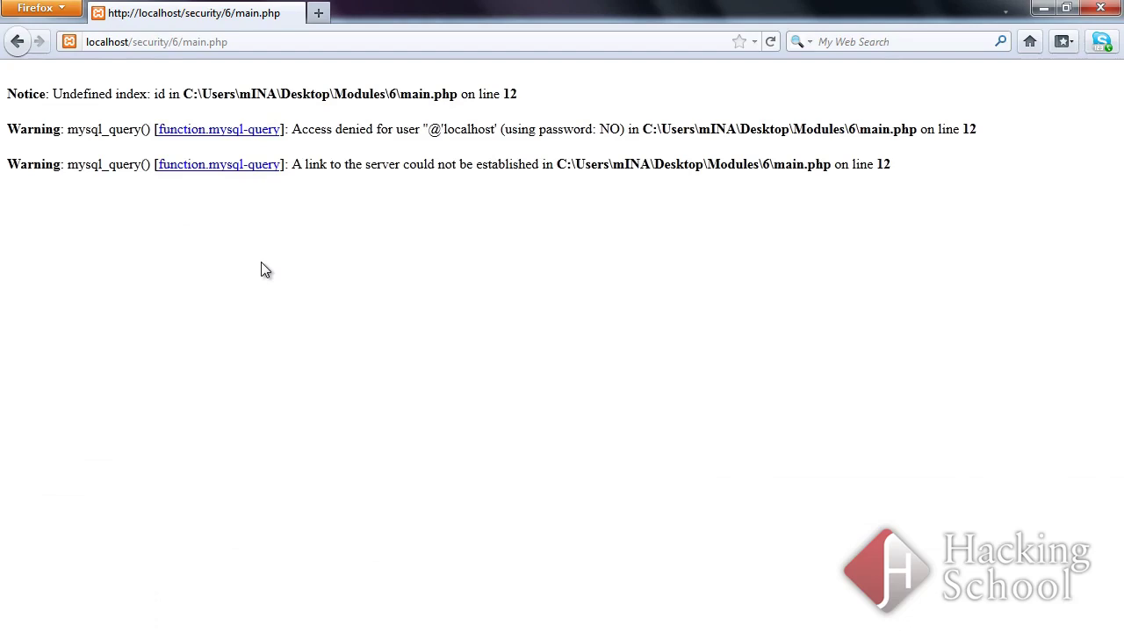
# Reload main.php in Firefox after the Apache restart.
pyautogui.press('F5')
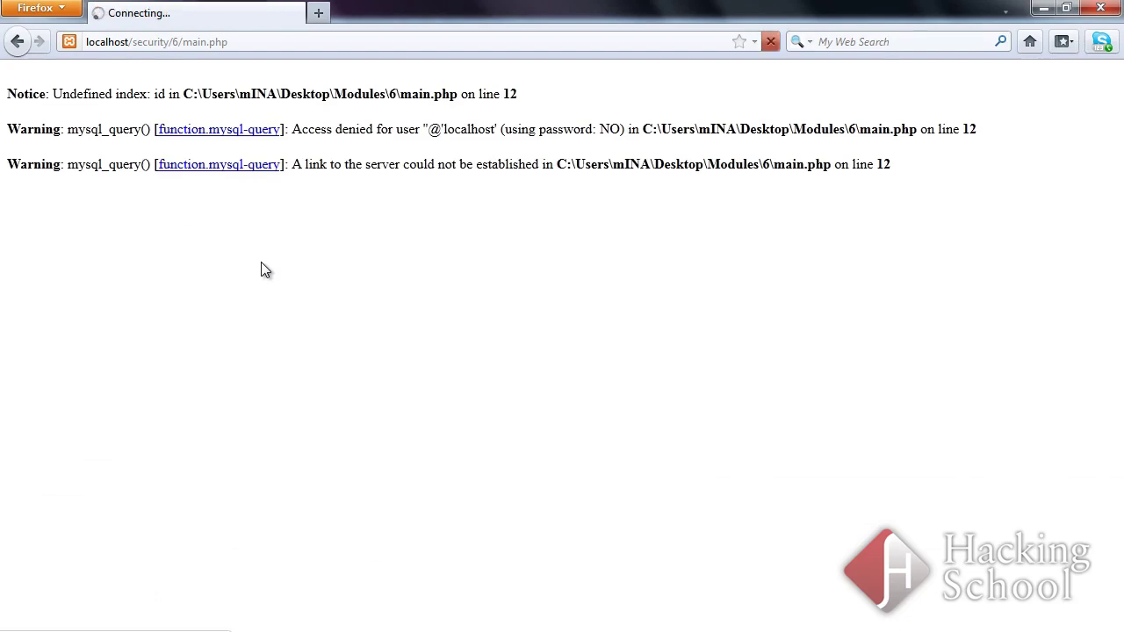